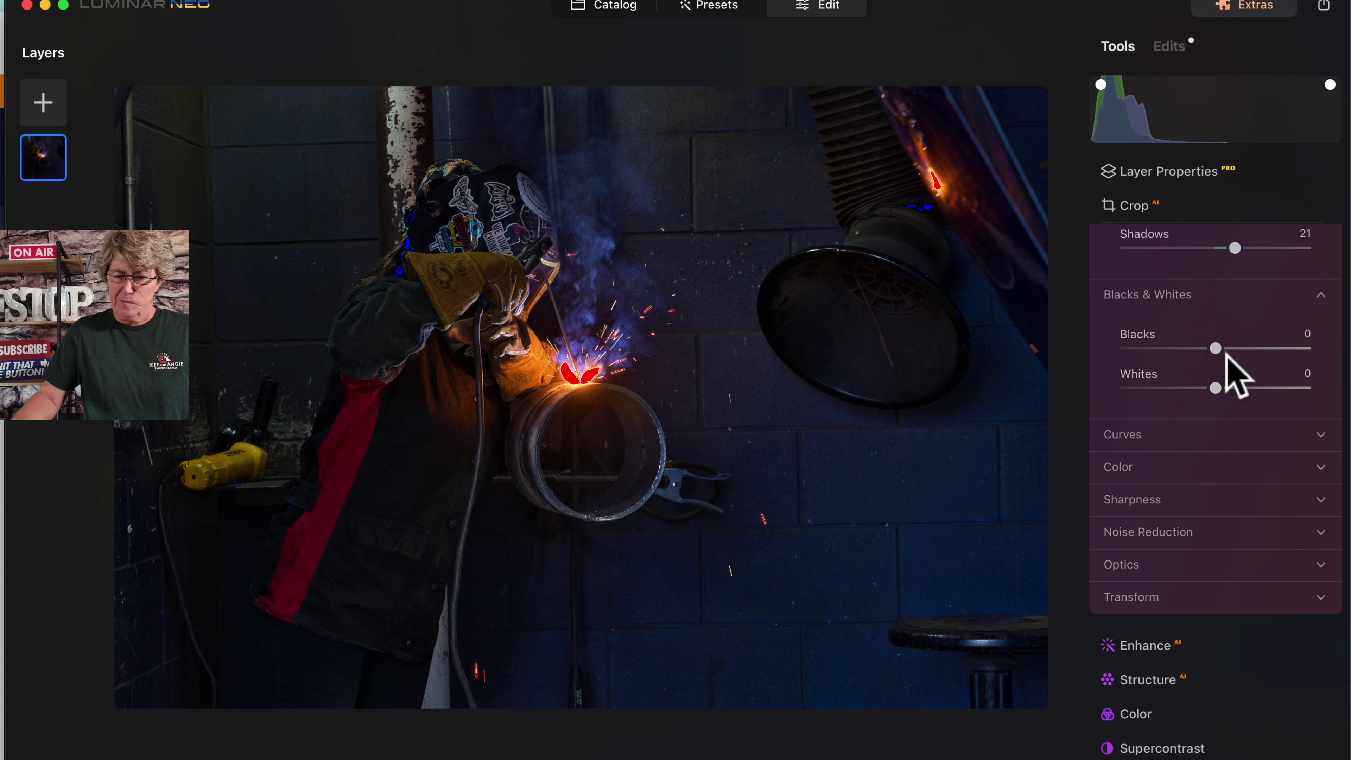
Raise the photo's Blacks to 52 and lower its Whites to -100
drag(1216, 350, 1262, 352)
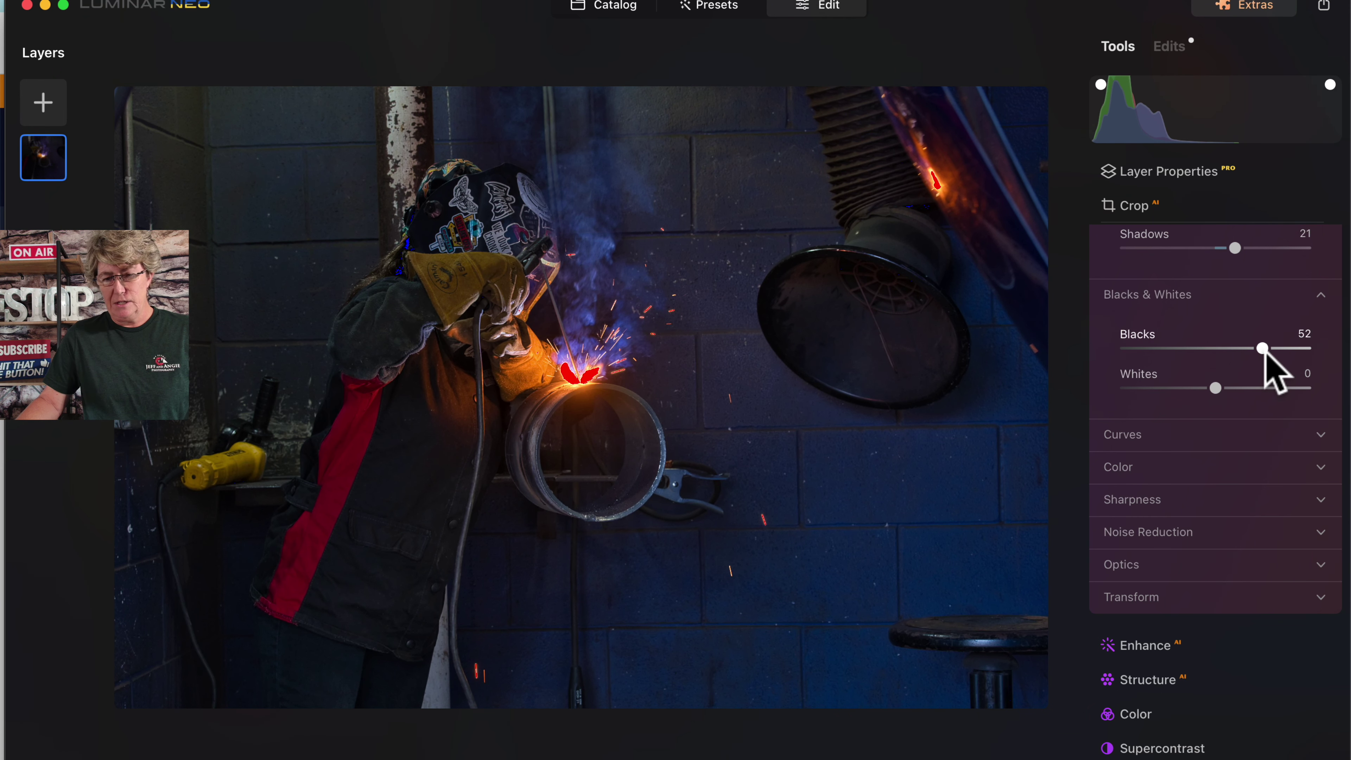
mouse_move(1264, 352)
mouse_down()
mouse_move(1117, 355)
mouse_move(1263, 354)
mouse_up()
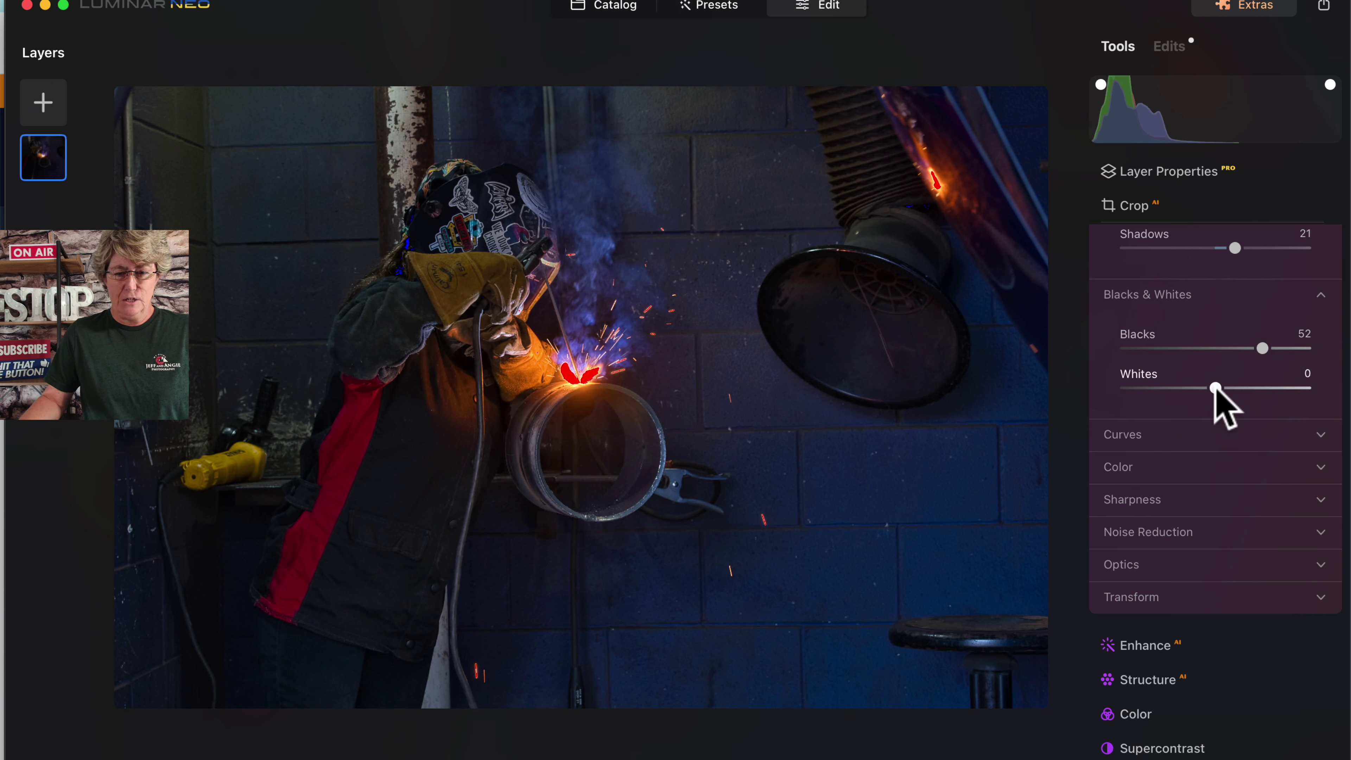
drag(1216, 387, 1058, 426)
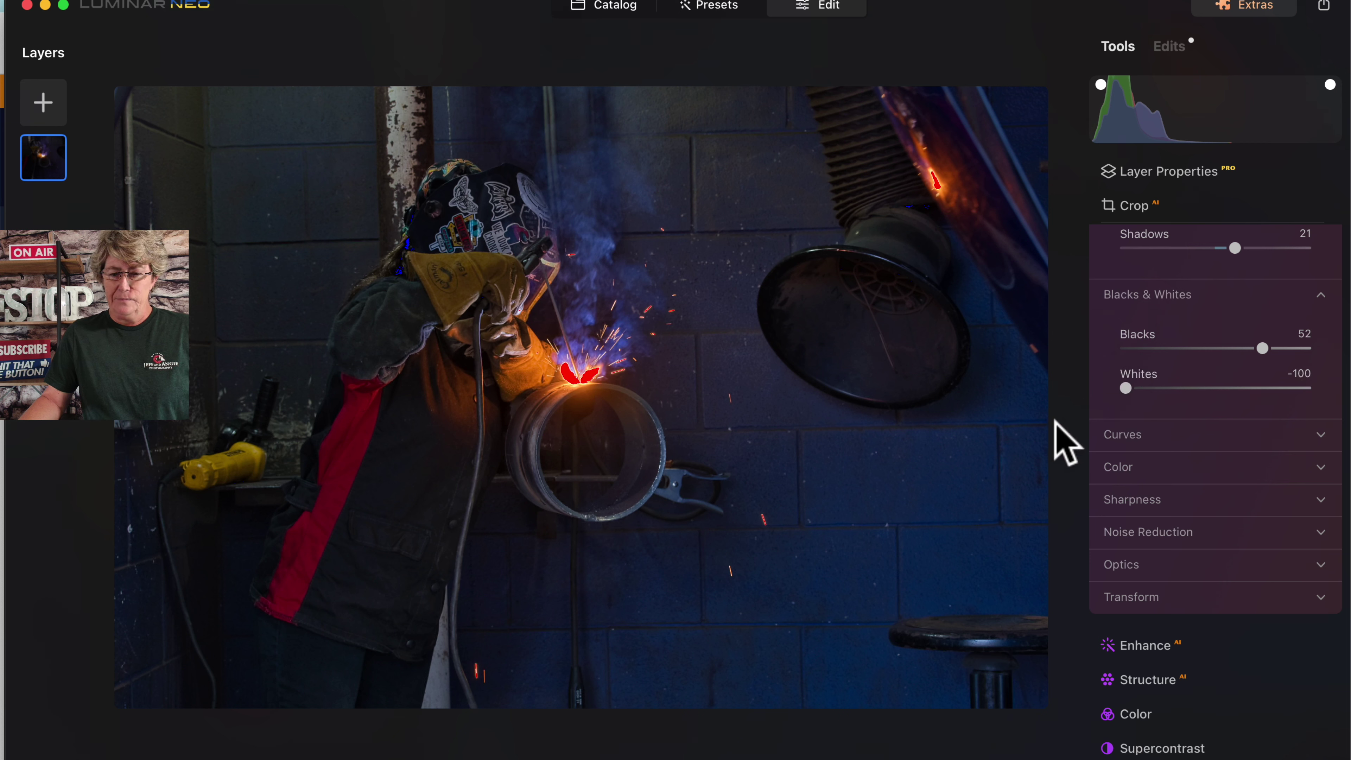
Set the Develop sharpening amount to 21 and collapse the Sharpness section
scroll(1201, 440, down, 5)
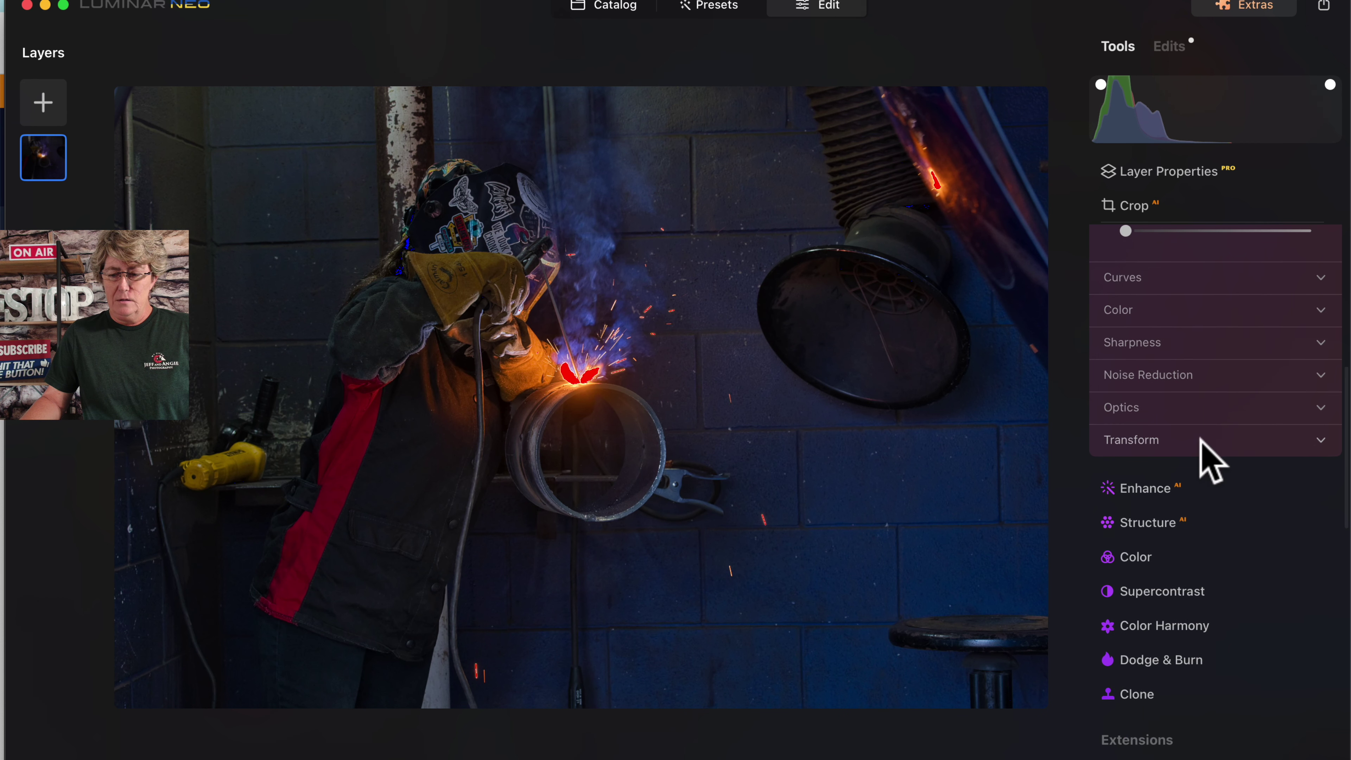
scroll(1130, 327, down, 1)
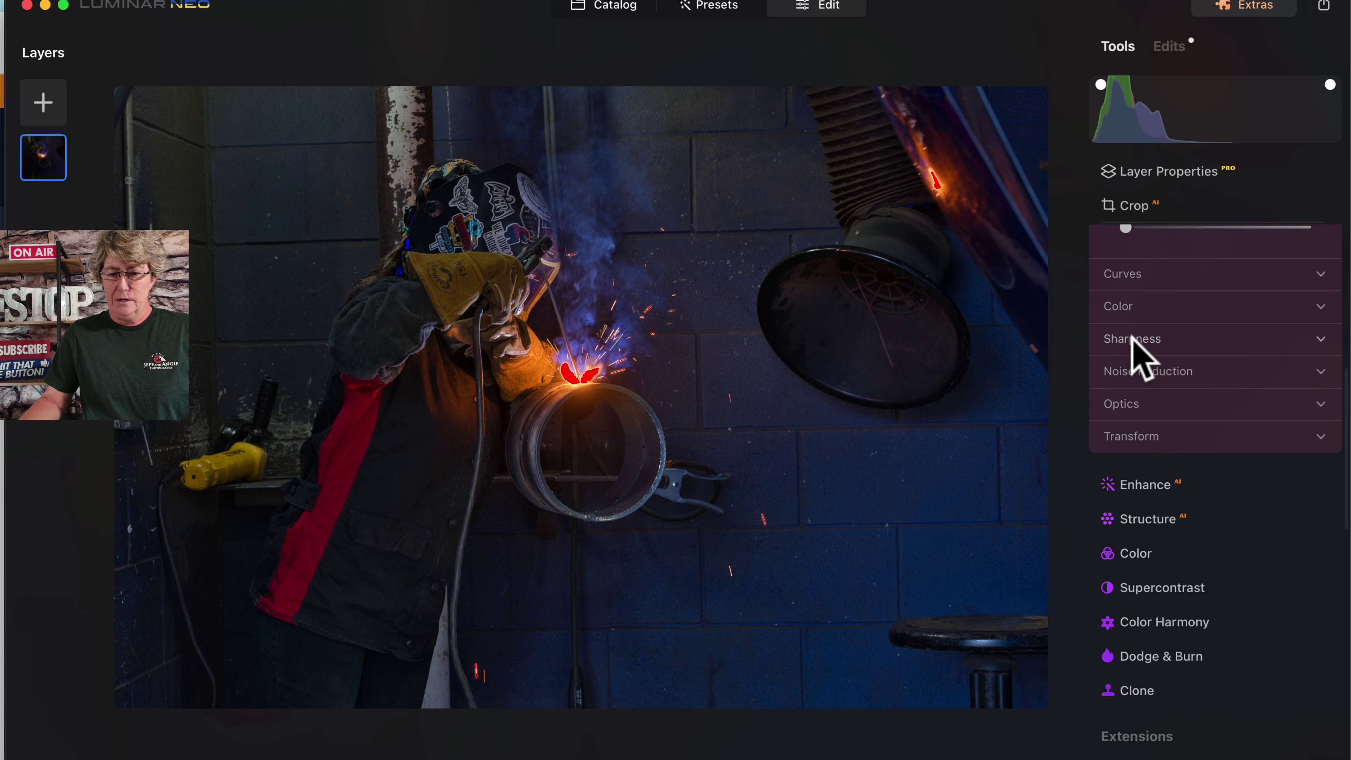
click(1129, 336)
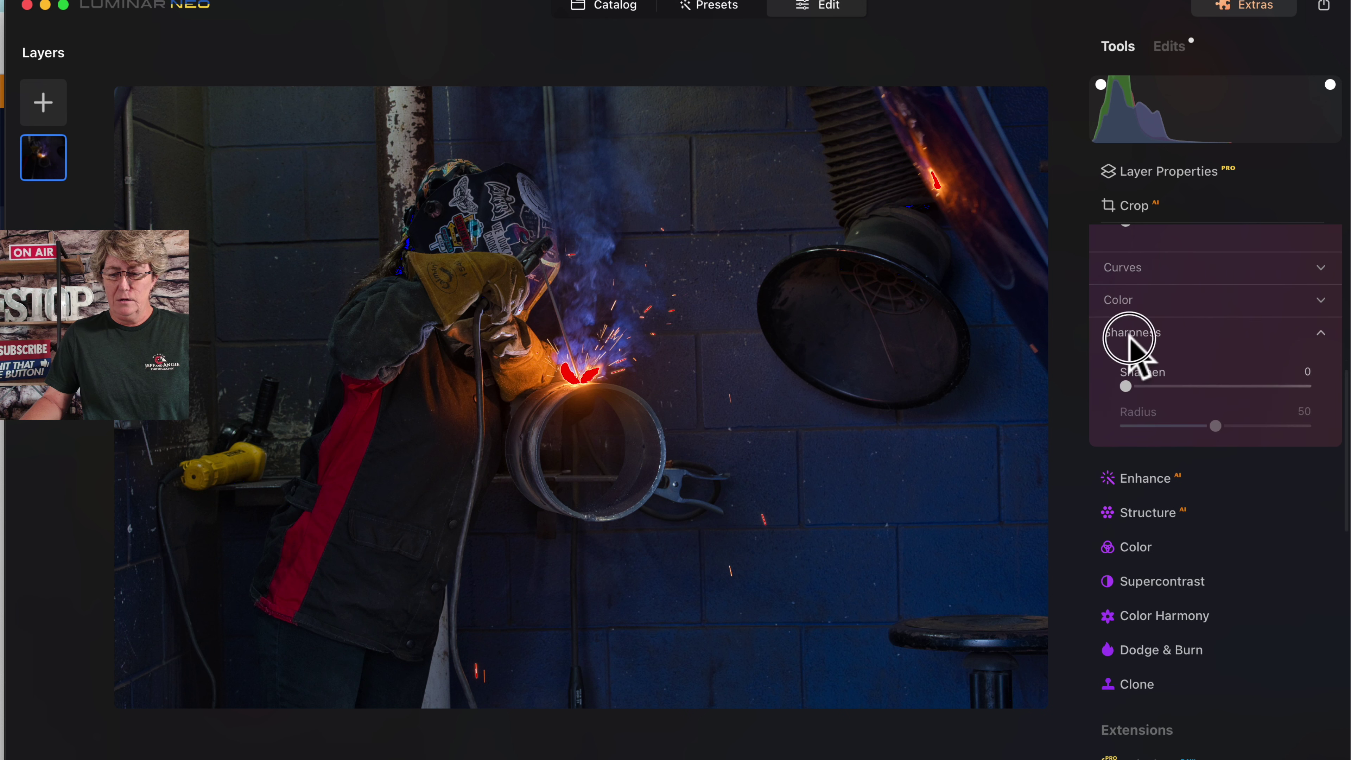
scroll(1130, 354, up, 6)
drag(1126, 594, 1163, 595)
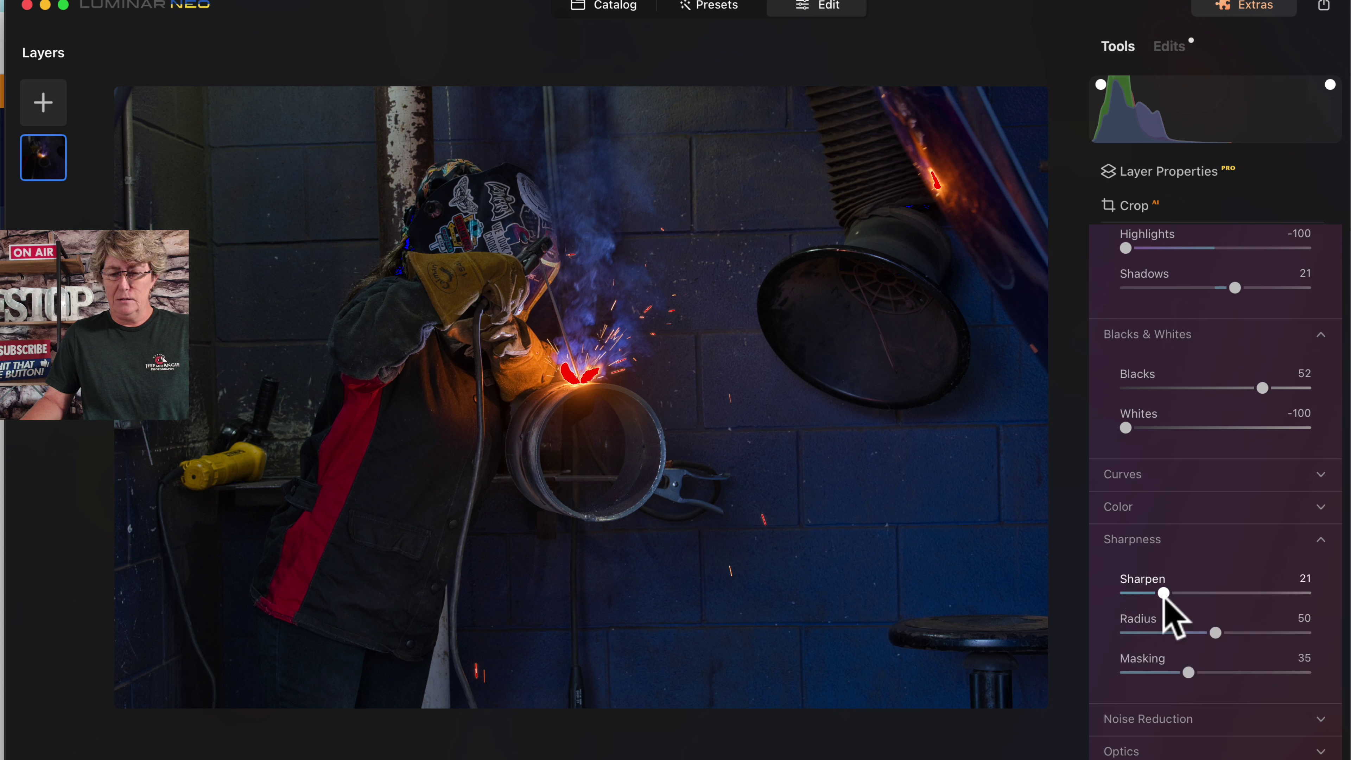
click(1174, 539)
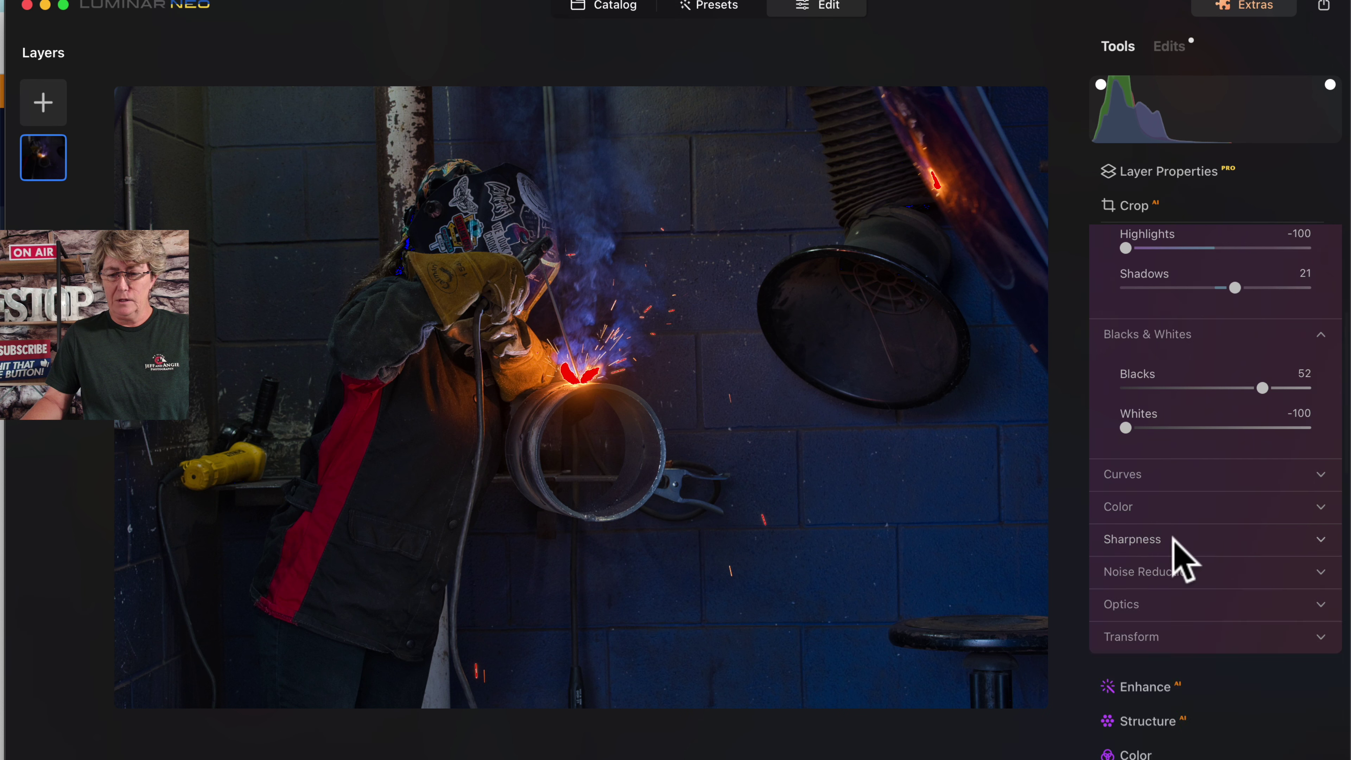
Enable Auto Distortion Corrections, Auto Fix Chromatic Aberrations and Auto Defringe in the Optics settings, and close the Develop tool
scroll(1175, 556, up, 3)
scroll(1175, 558, down, 5)
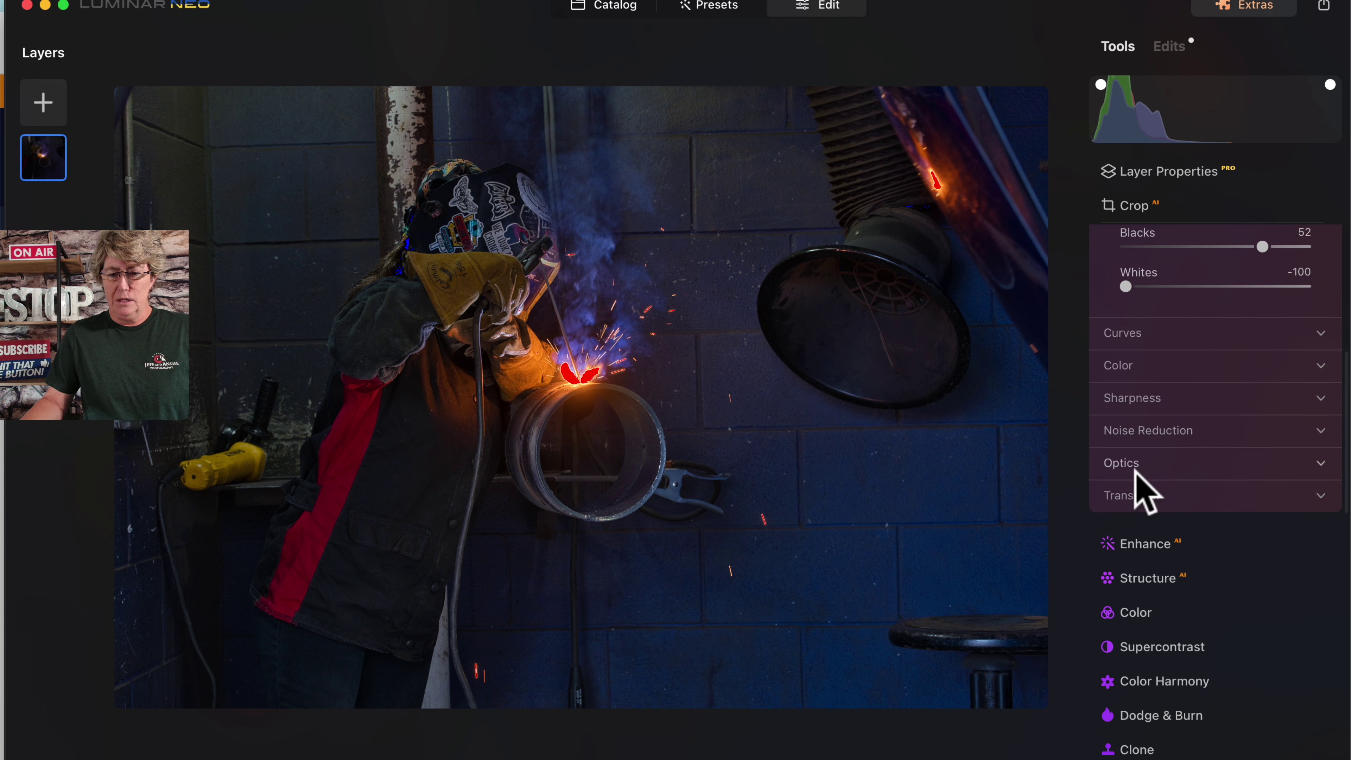
scroll(1143, 495, down, 1)
click(1134, 452)
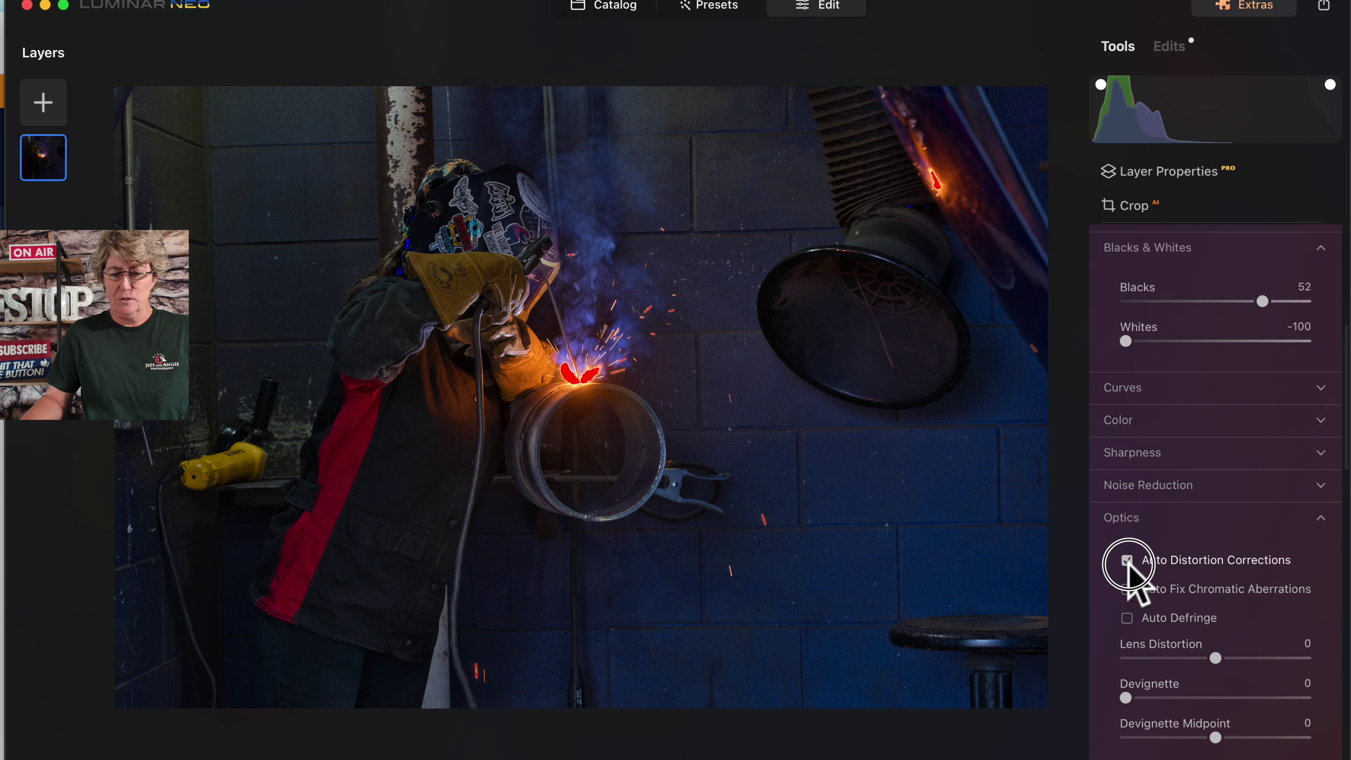
click(1127, 588)
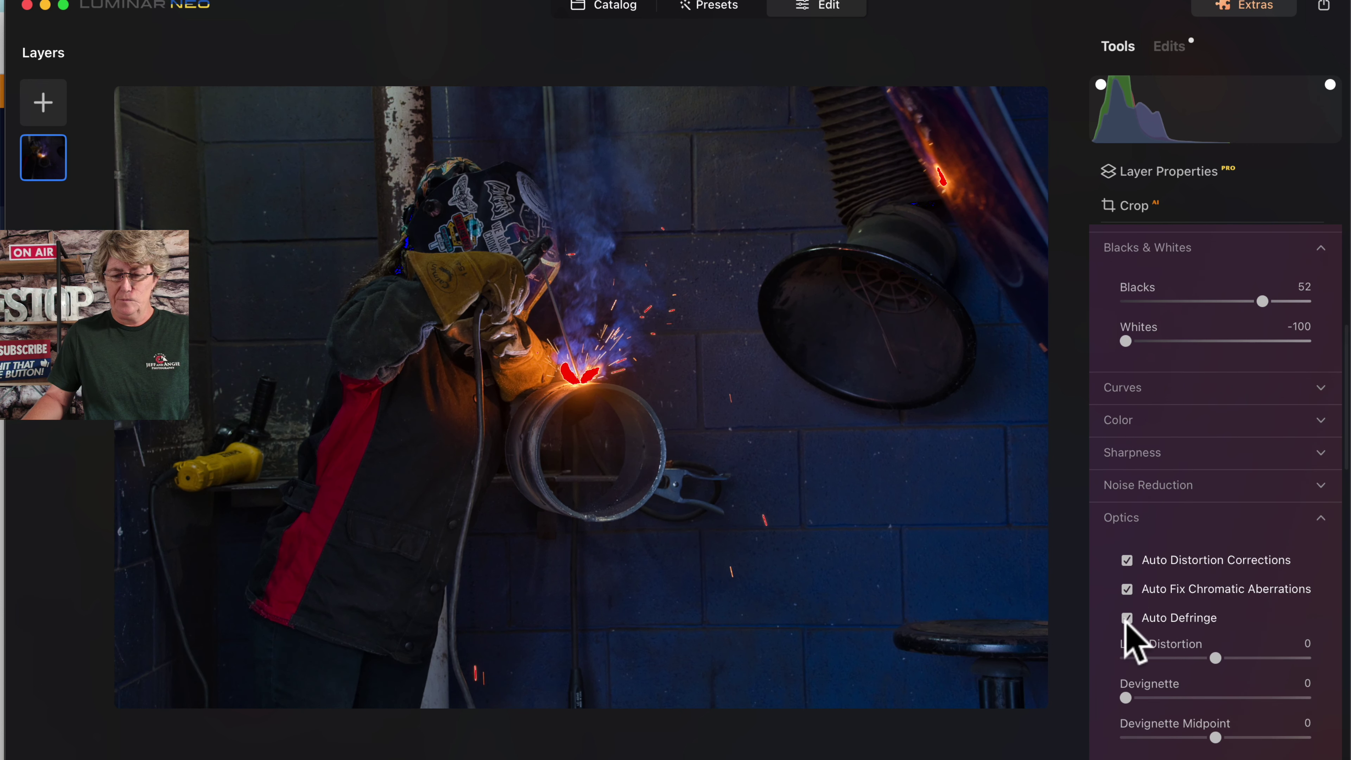
click(1135, 519)
scroll(1135, 519, up, 5)
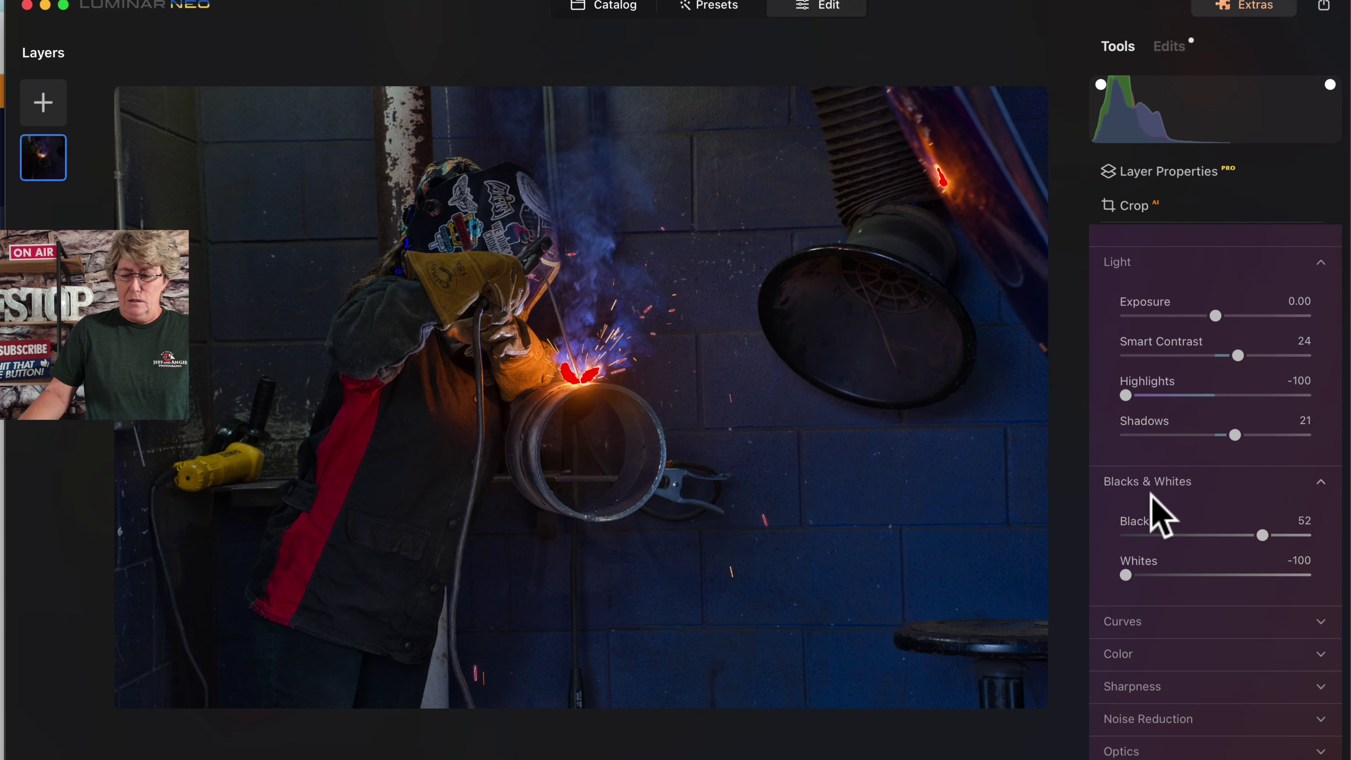
scroll(1125, 250, up, 5)
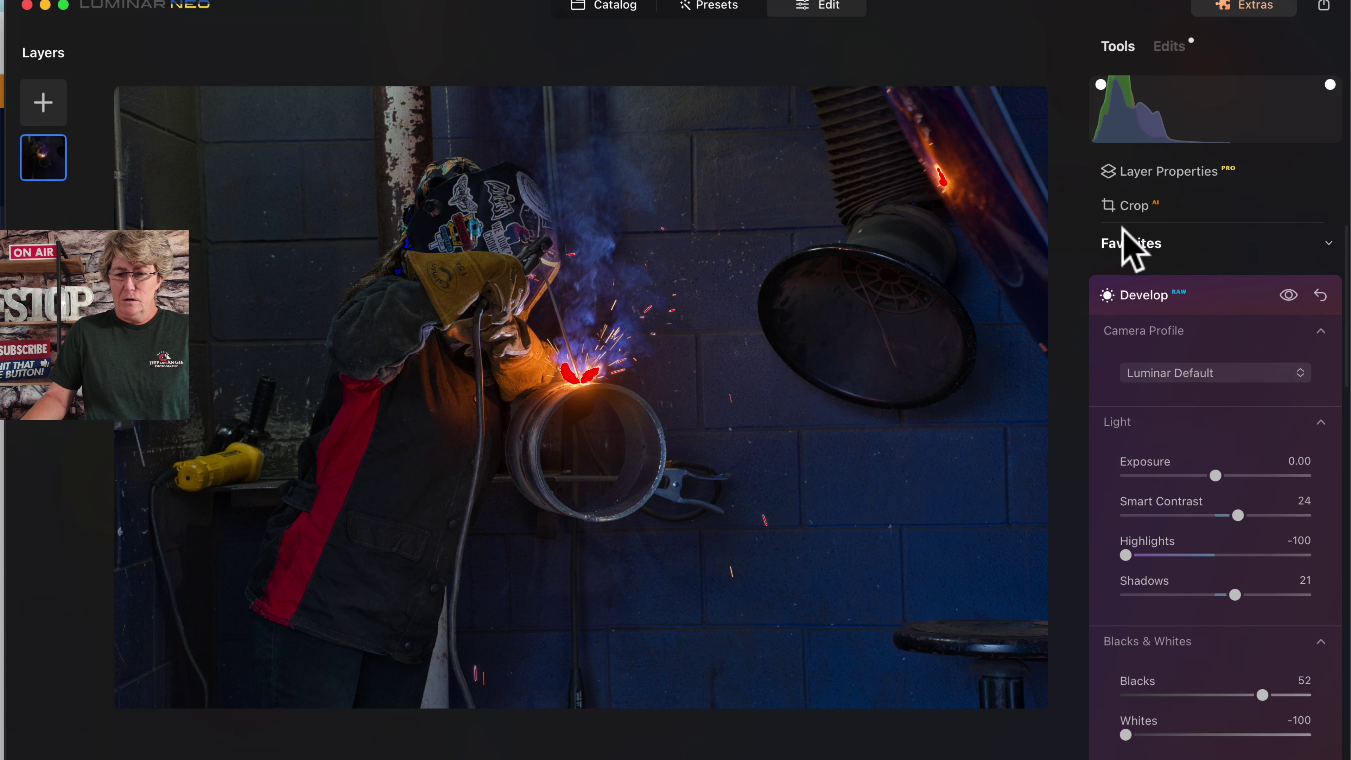
click(1142, 287)
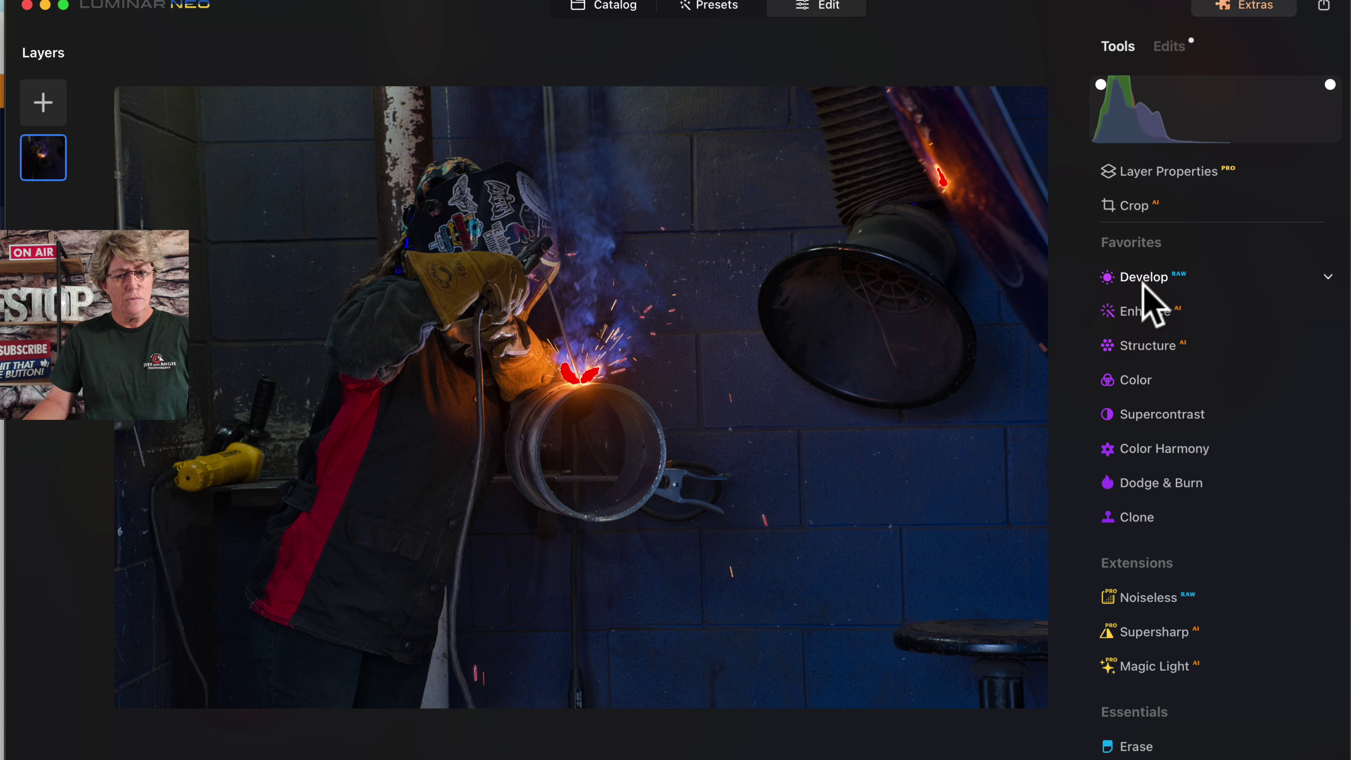
In Supercontrast, set Highlights Contrast to 48 with Balance 100, and Midtones Contrast to 39 with Balance -100
scroll(1191, 415, down, 1)
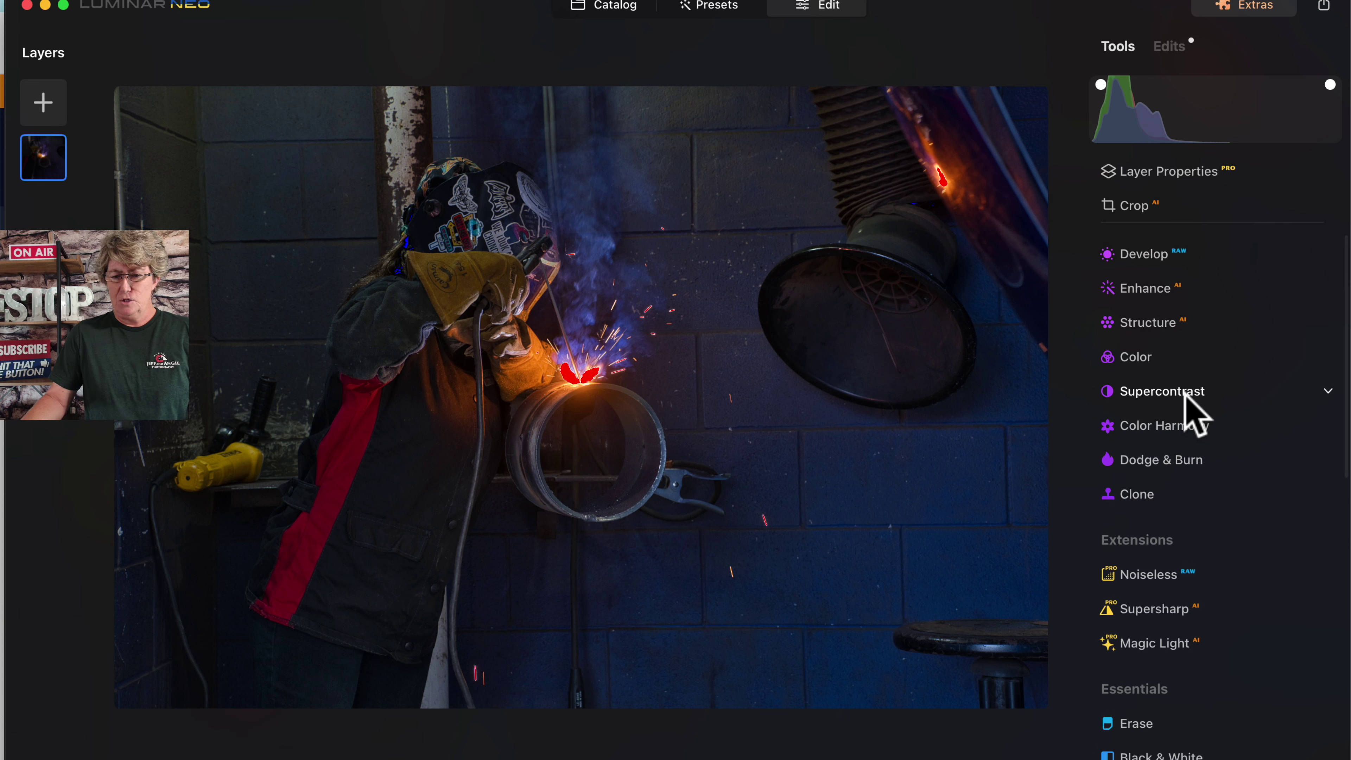
click(1161, 391)
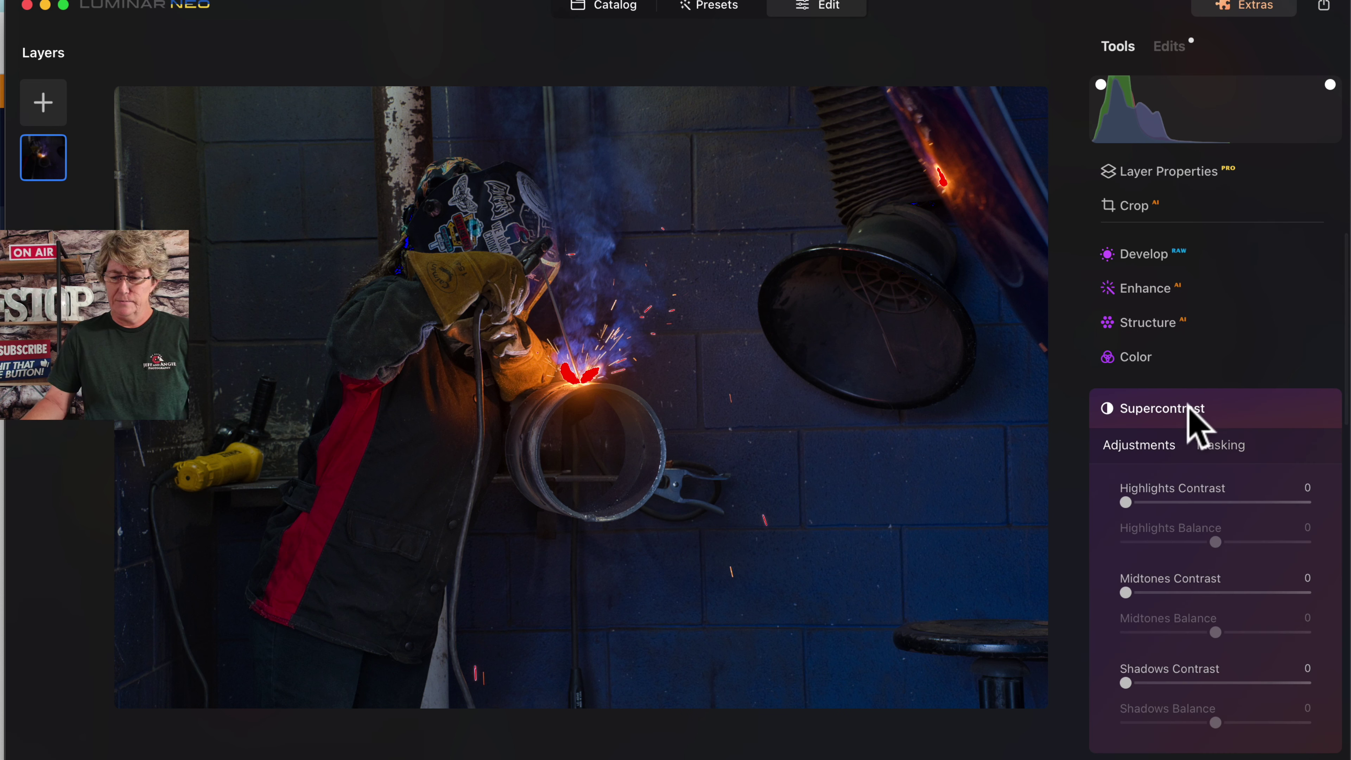
drag(1126, 502, 1212, 502)
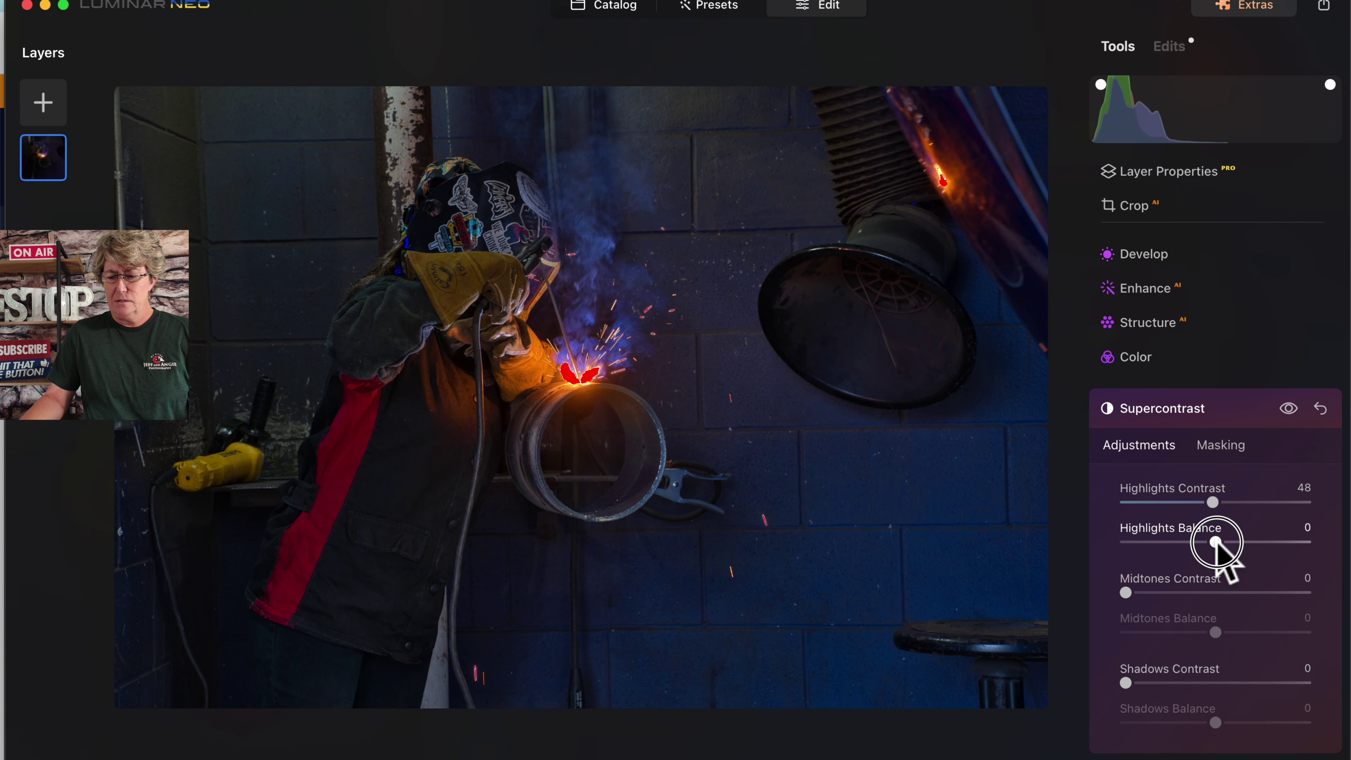
drag(1216, 542, 1305, 542)
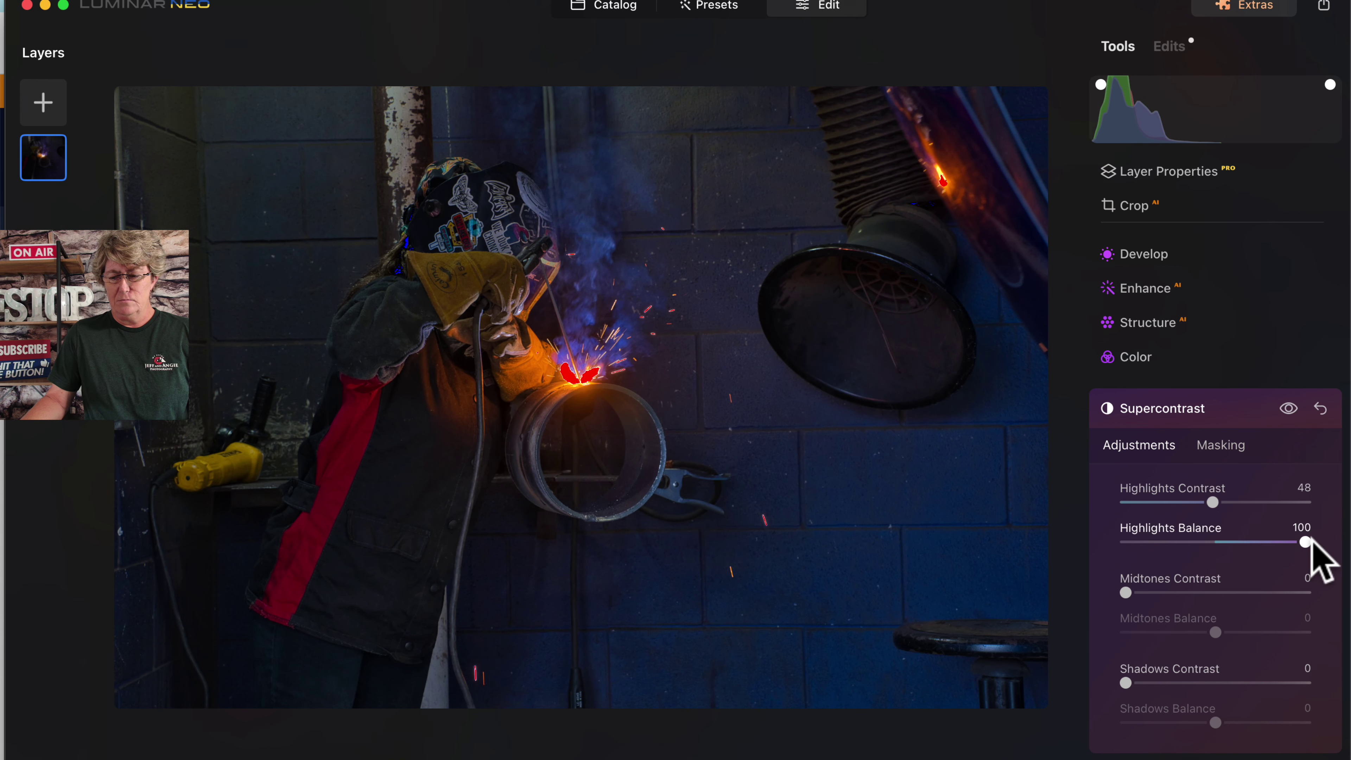
drag(1125, 593, 1197, 592)
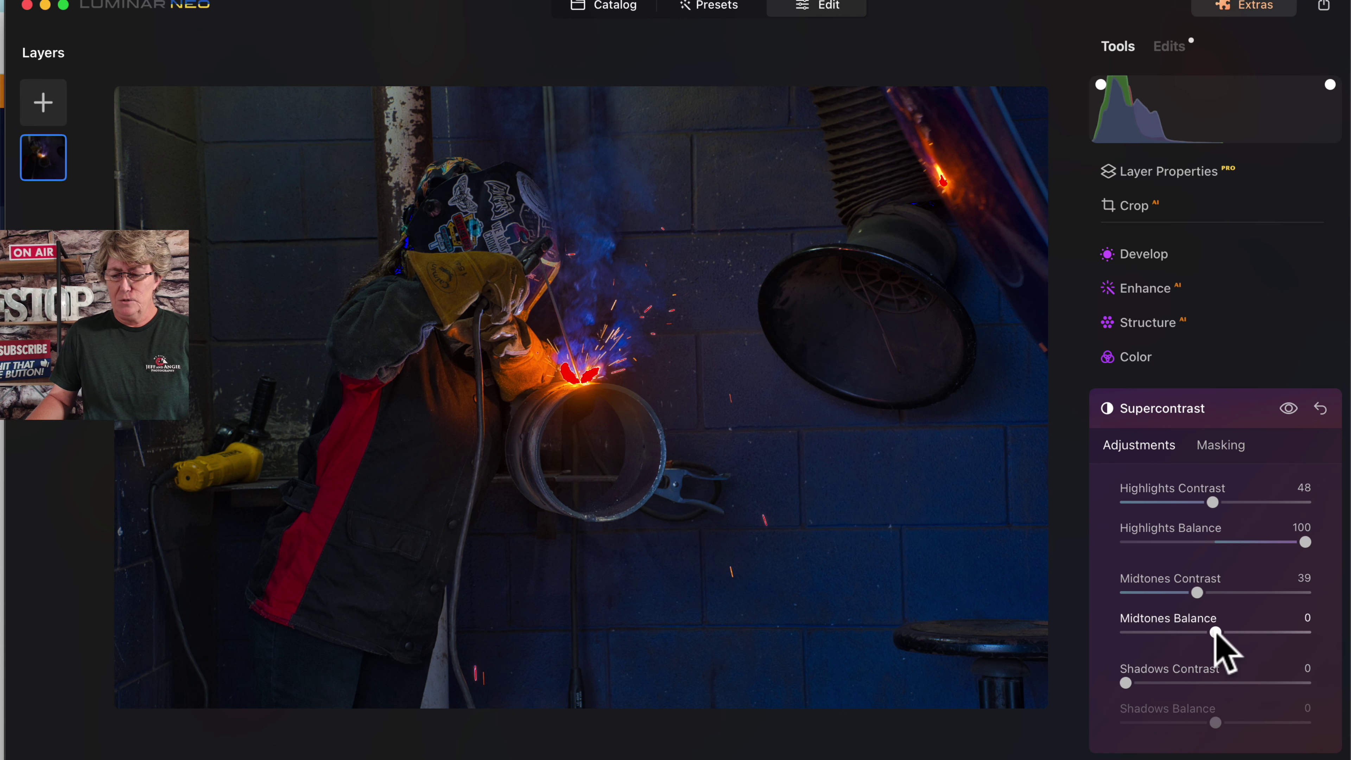
drag(1216, 632, 1116, 643)
Set Supercontrast's Shadows Contrast to 50 and Shadows Balance to 28, and close the tool
scroll(1200, 639, down, 3)
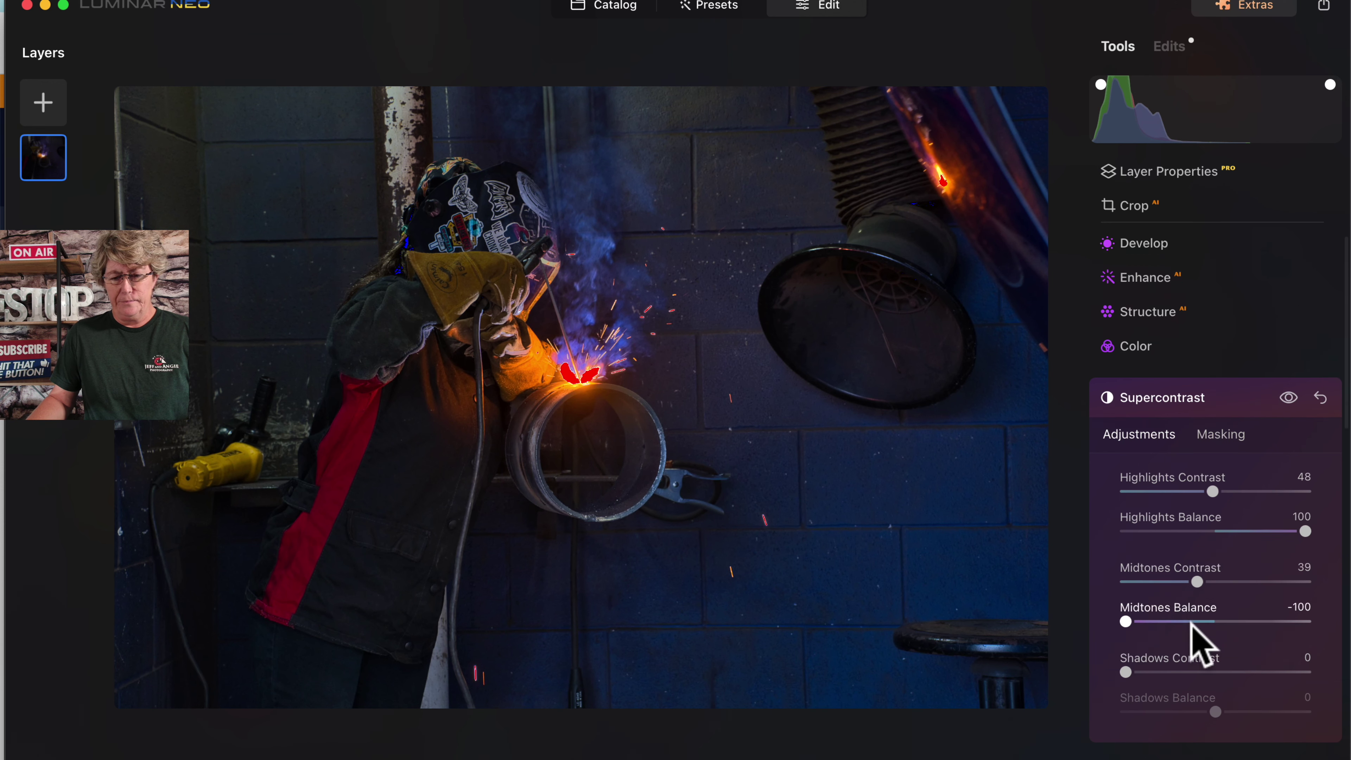
scroll(1200, 644, down, 2)
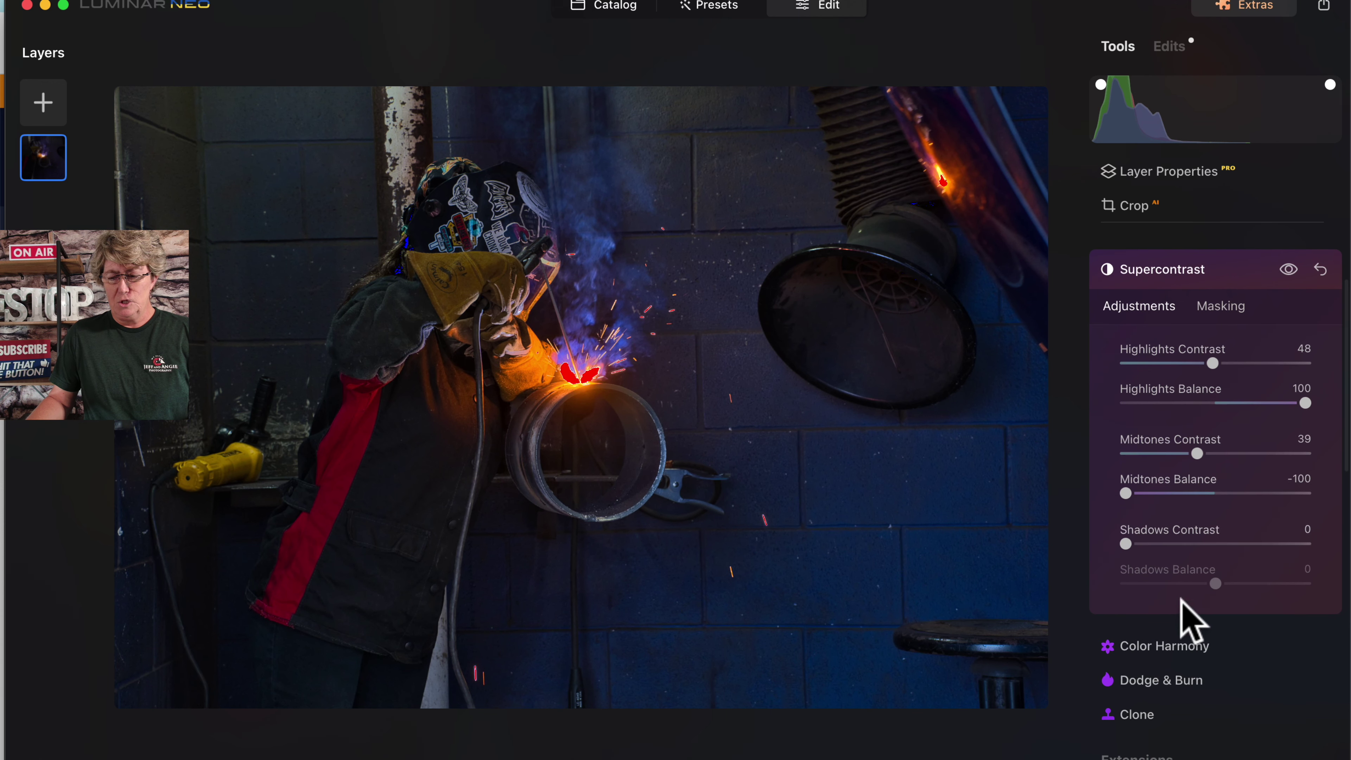
drag(1125, 545, 1216, 546)
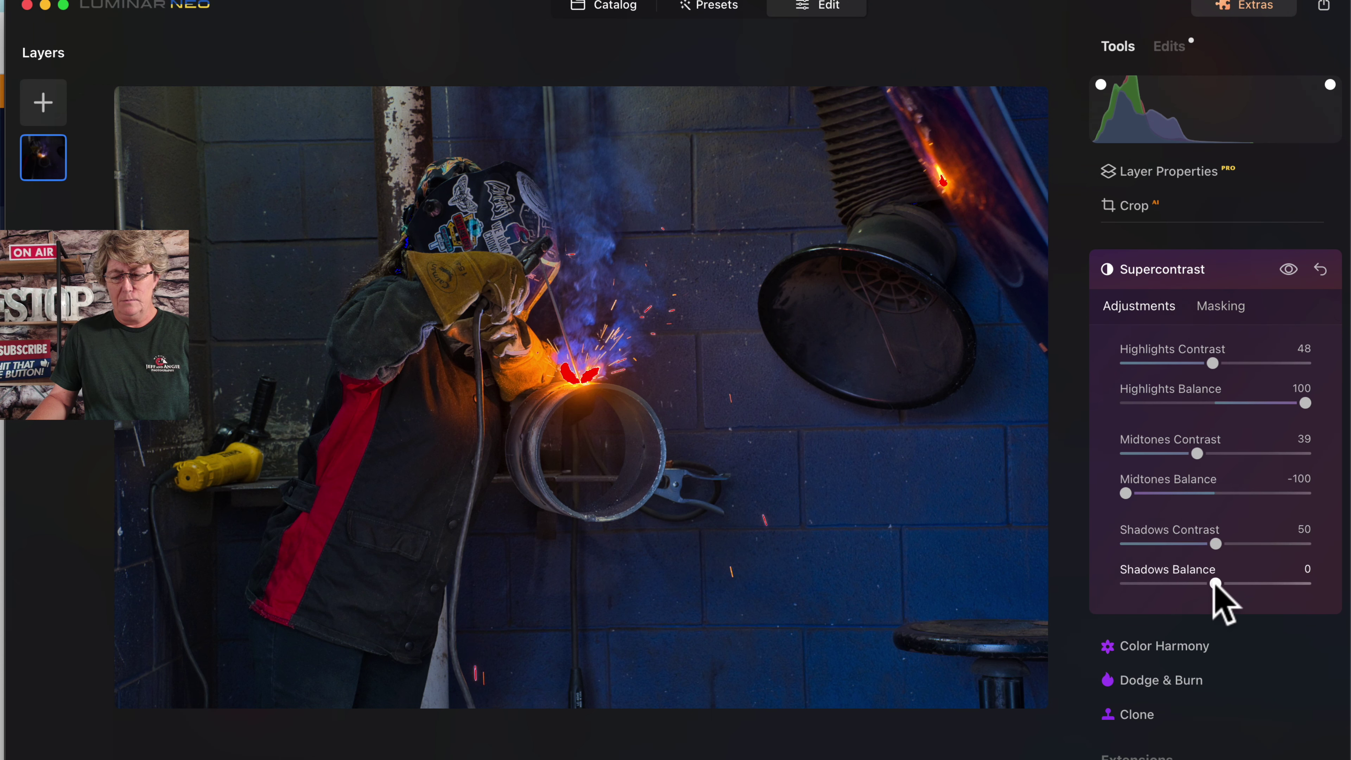
drag(1215, 582, 1240, 582)
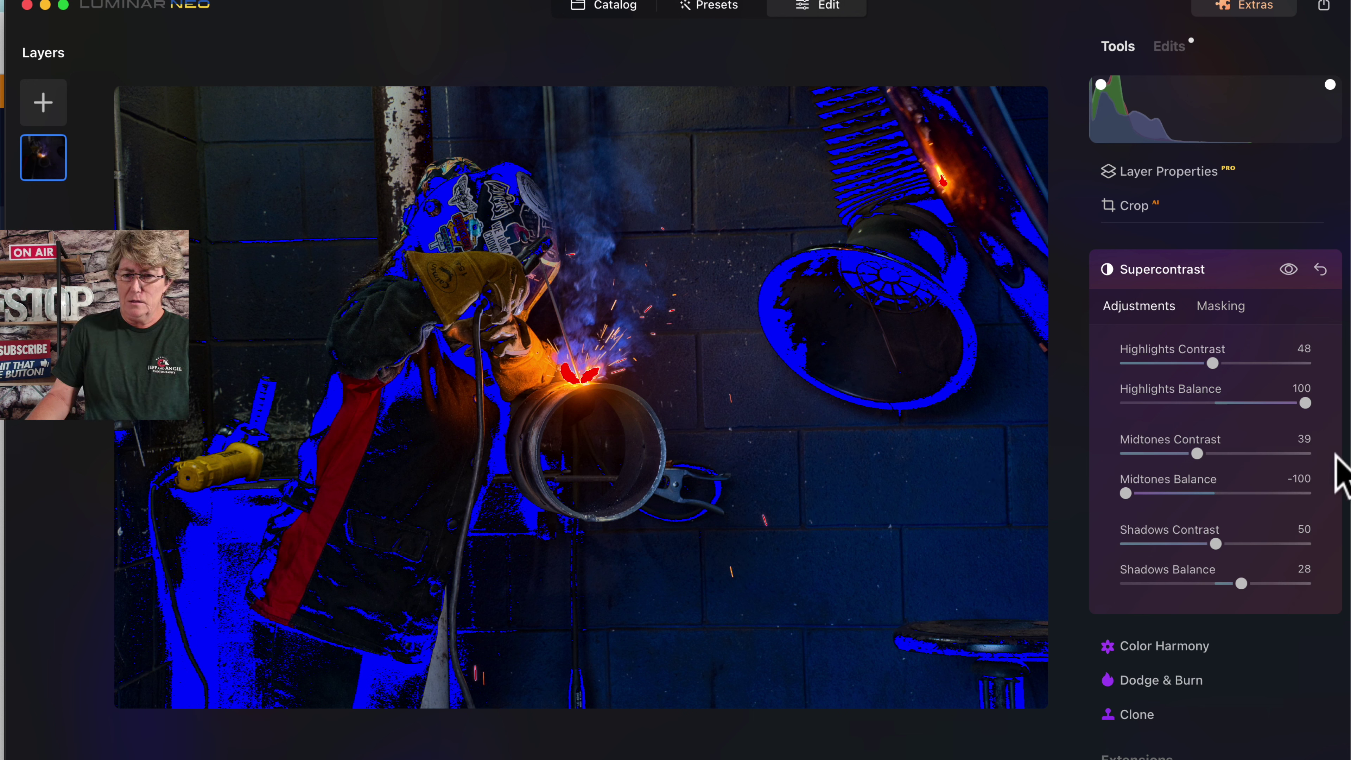
click(1177, 270)
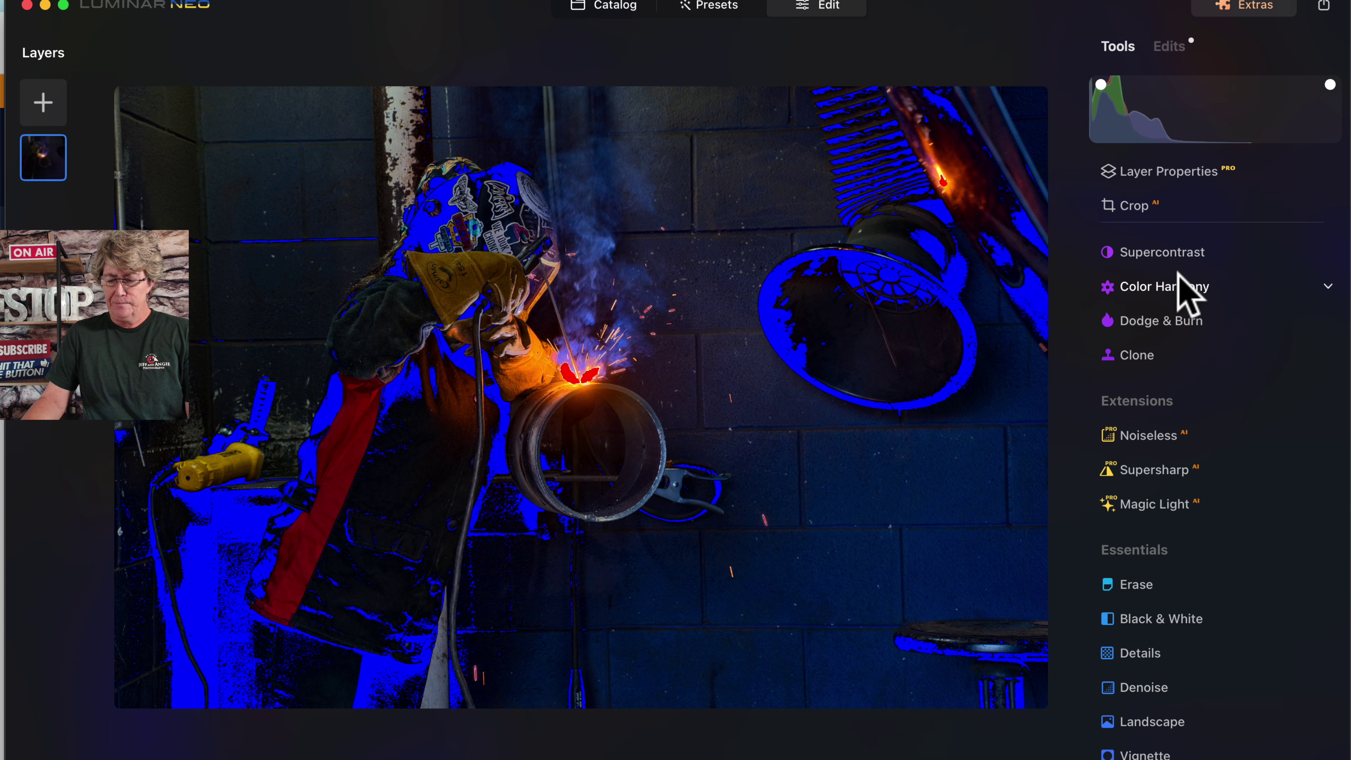
scroll(1226, 307, up, 5)
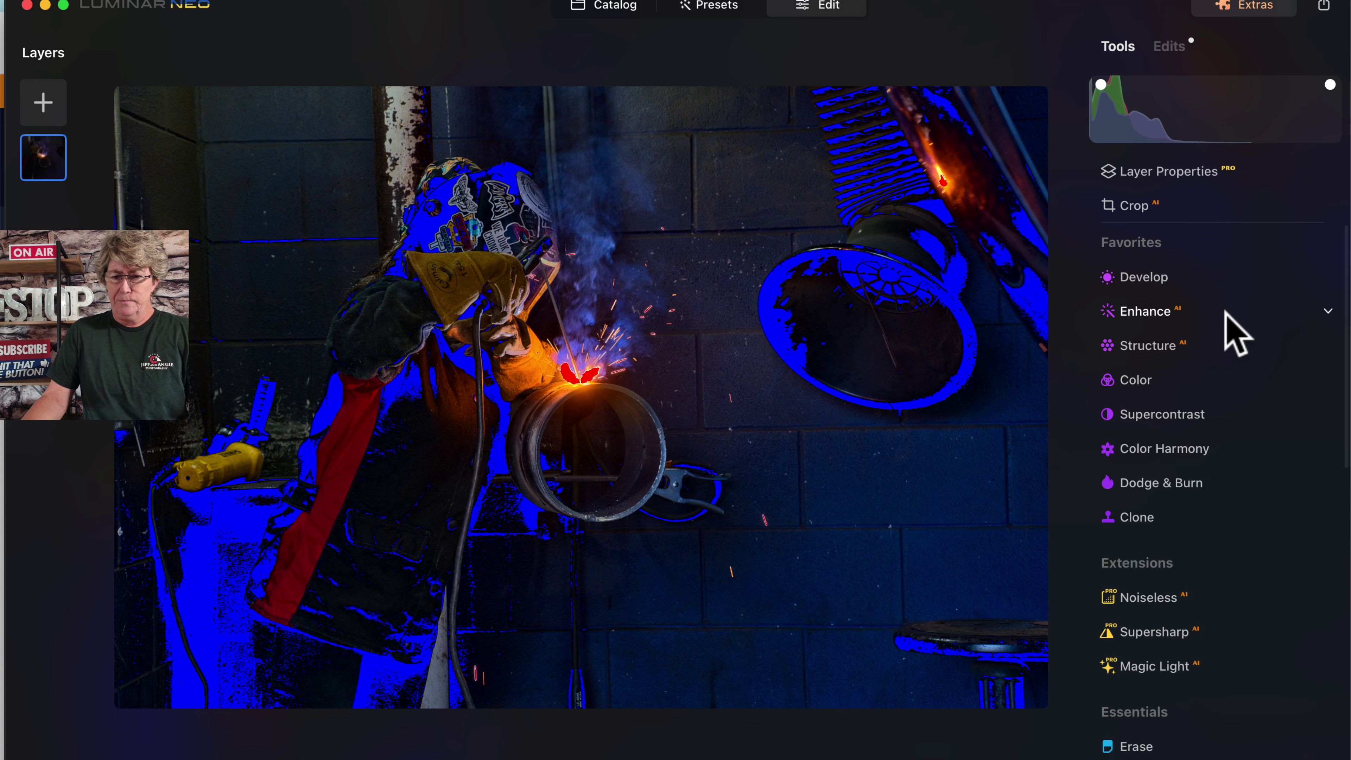
click(1147, 279)
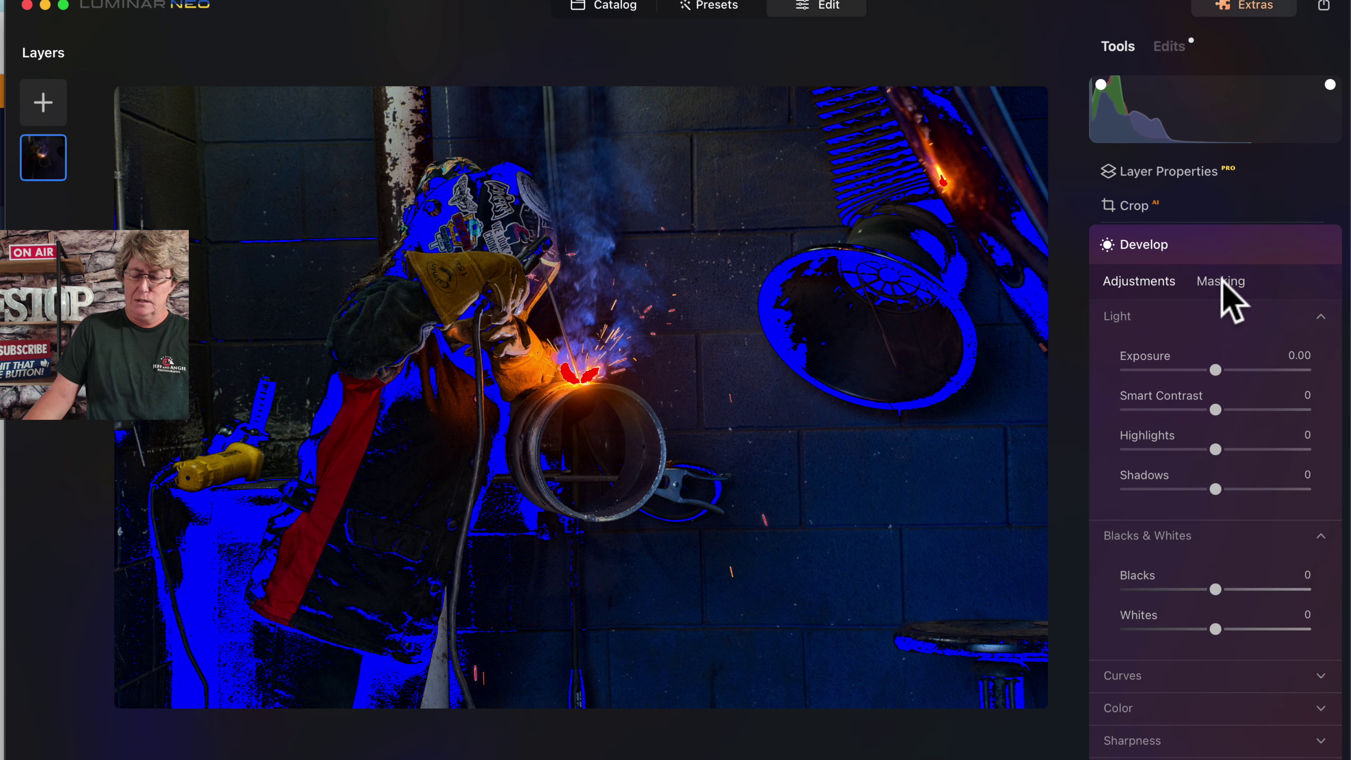
click(1149, 251)
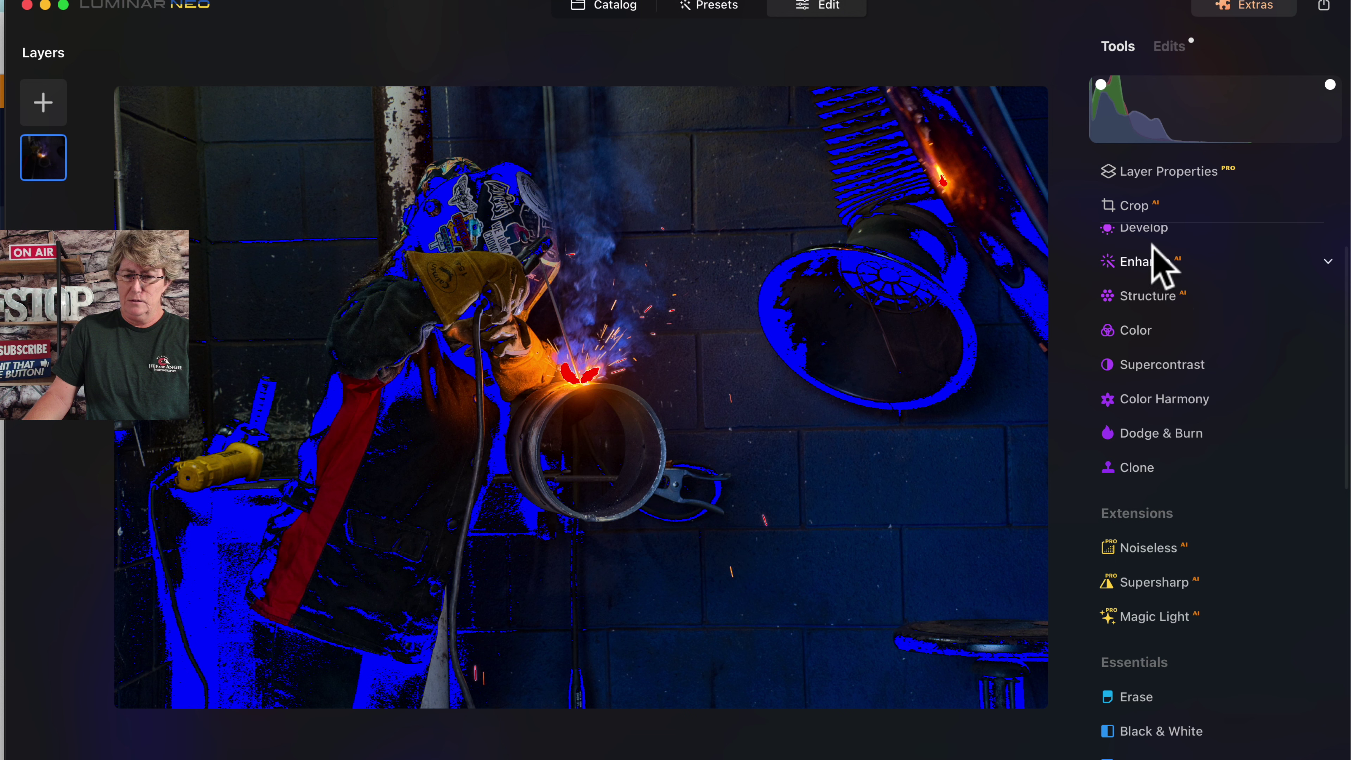
click(1154, 274)
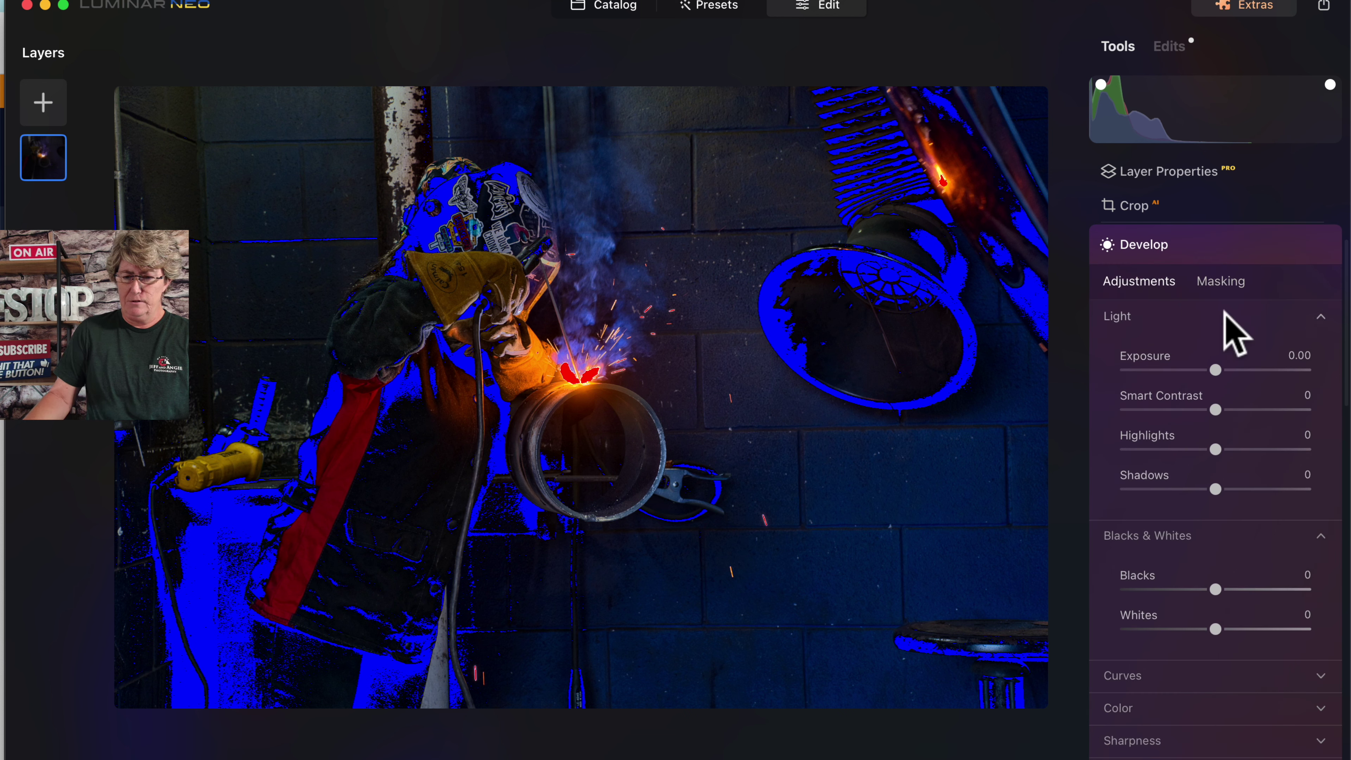
click(1160, 250)
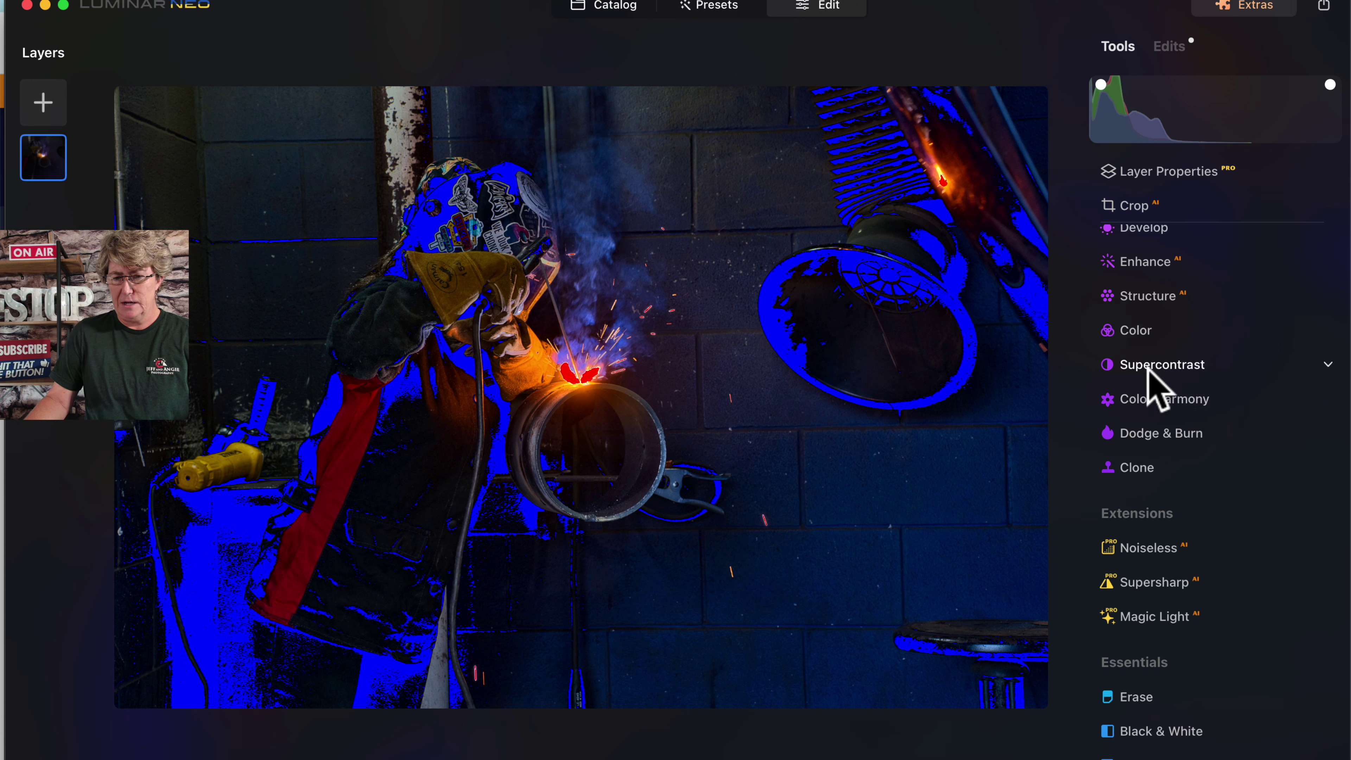
scroll(1149, 367, up, 2)
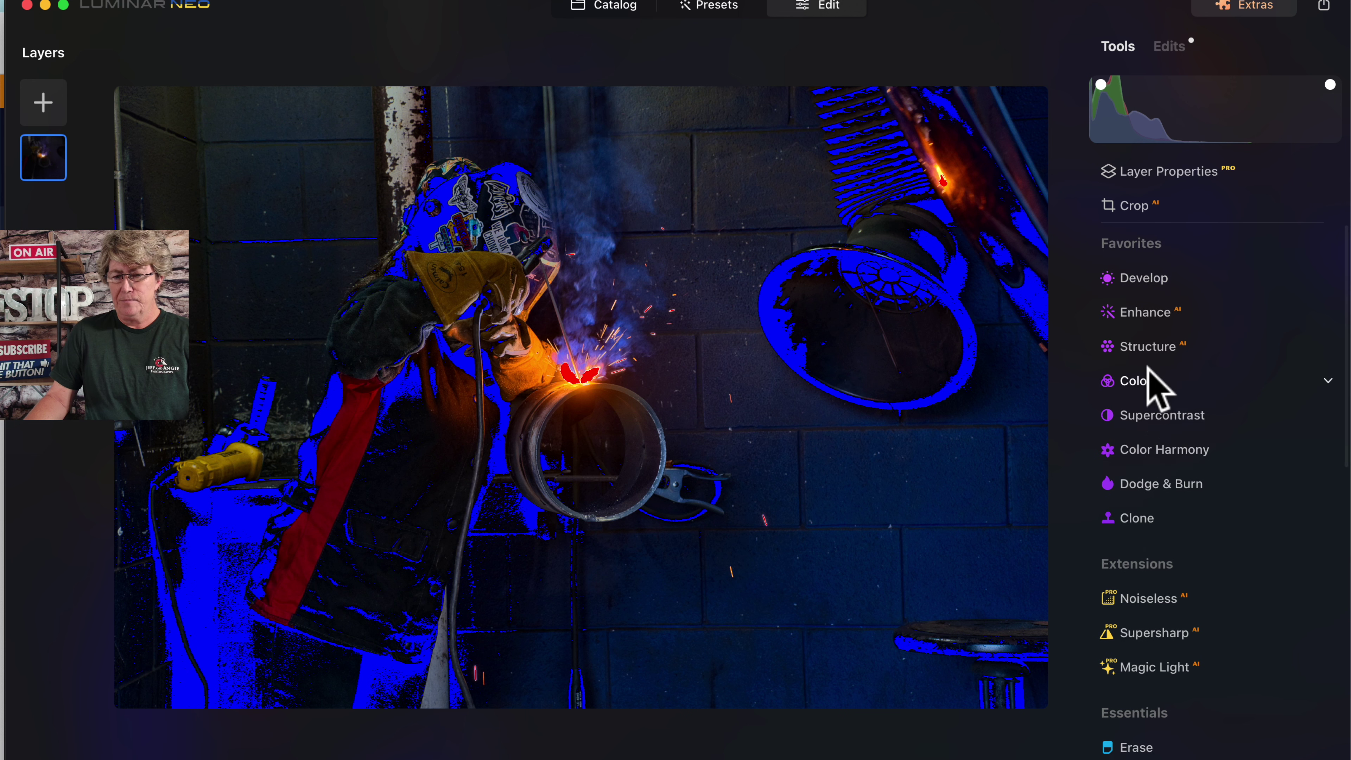
Add a Radial Gradient mask to a new Develop adjustment, shaped as a tall ellipse centred on the welder's upper body and gloves
click(1143, 278)
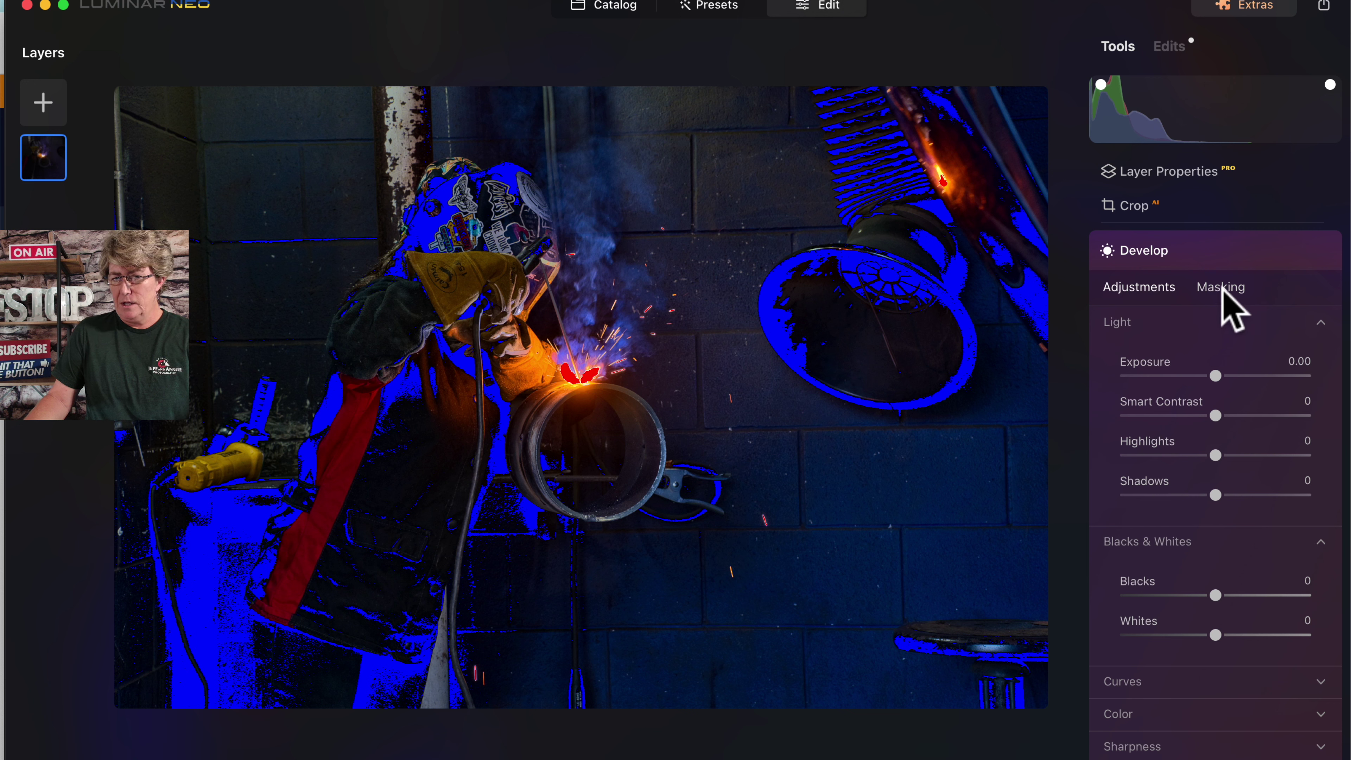
click(1221, 287)
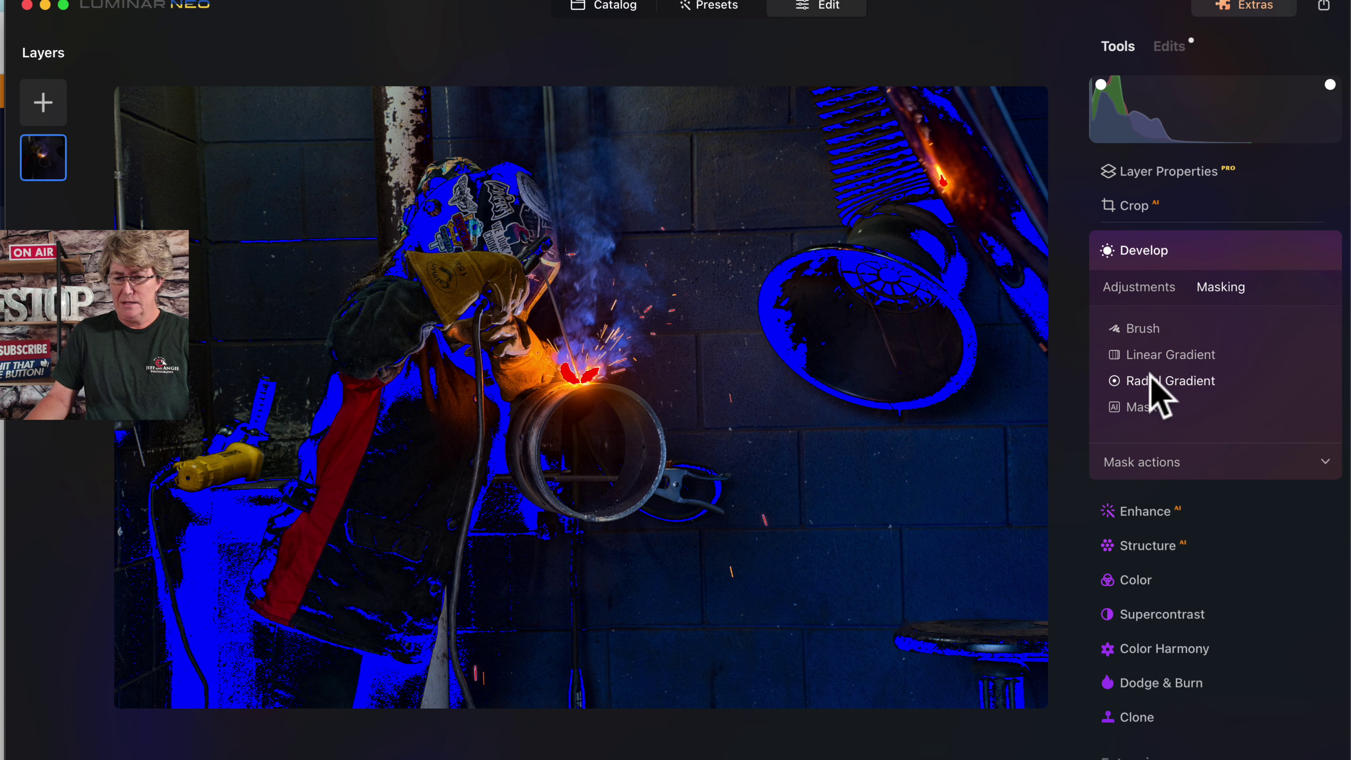
click(1165, 381)
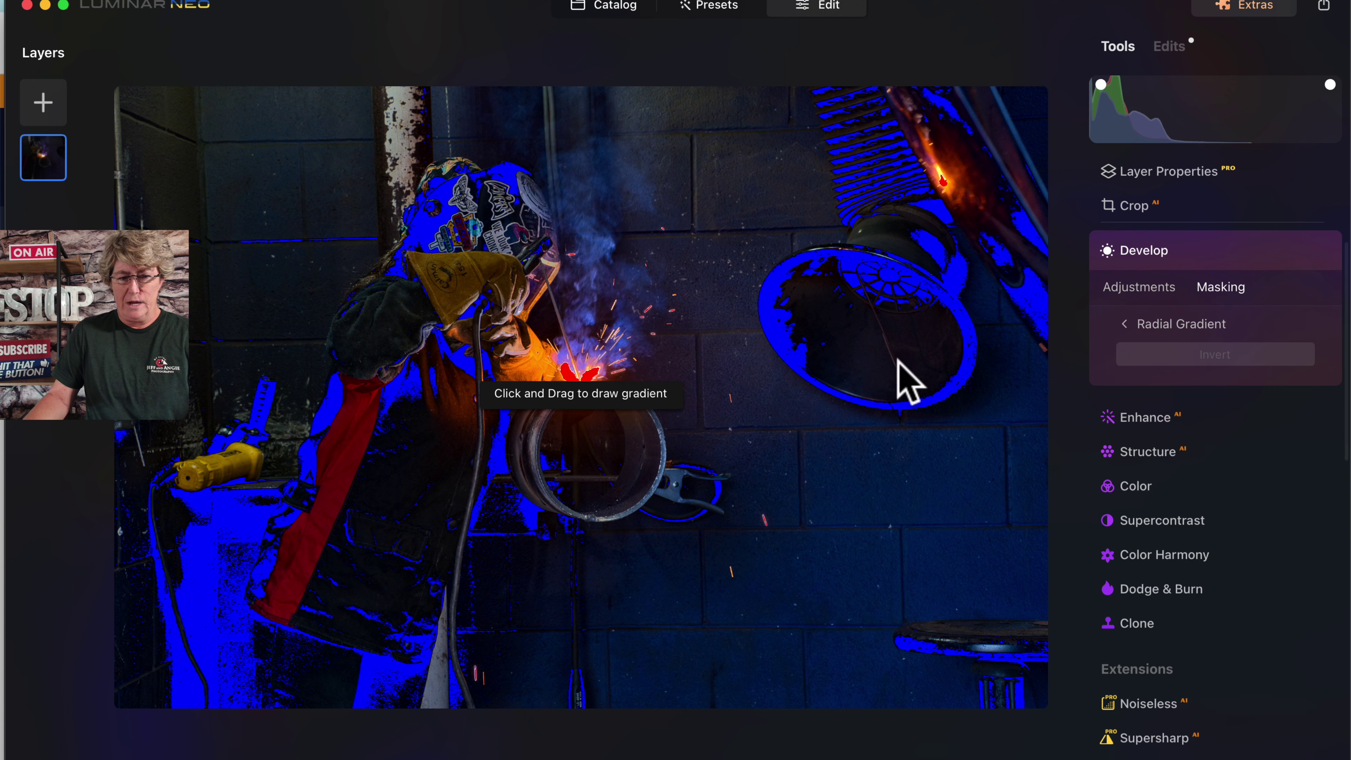
drag(488, 294, 485, 360)
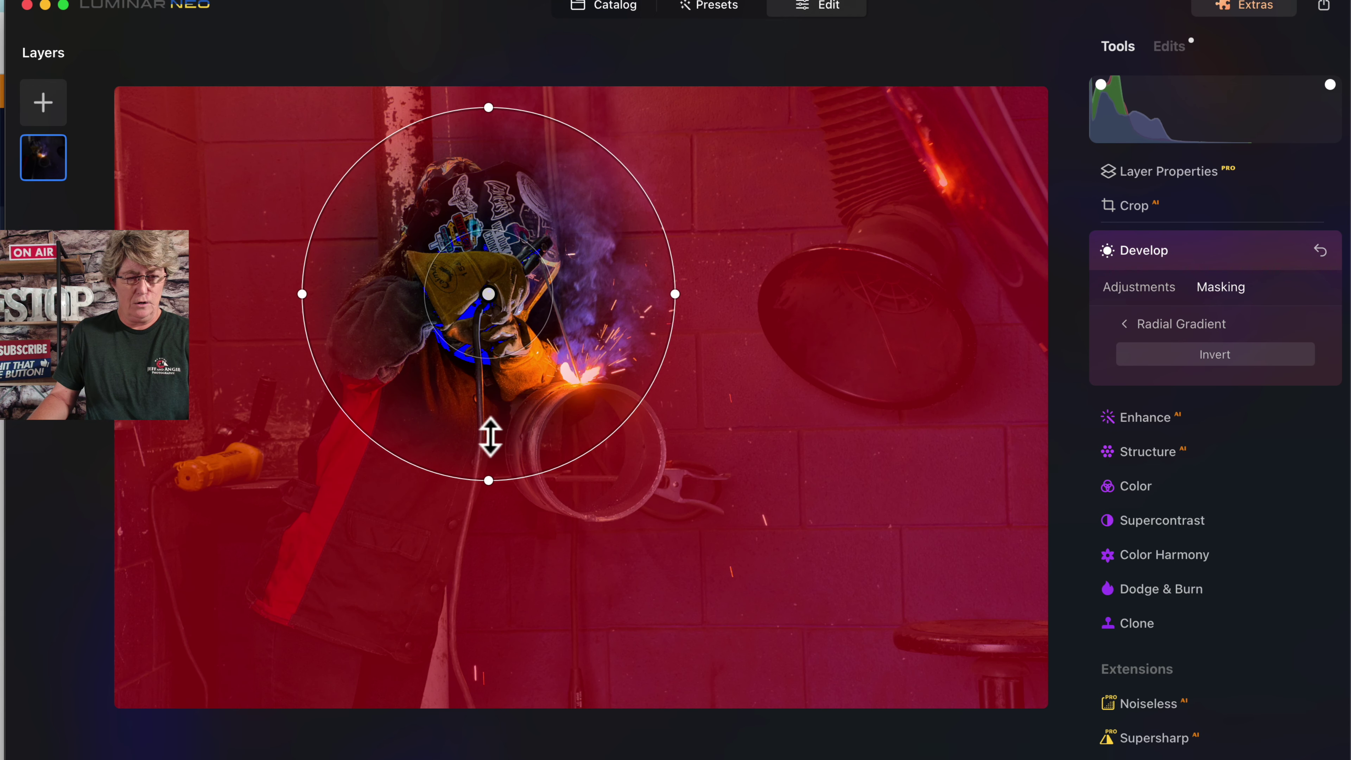
drag(485, 479, 489, 570)
drag(518, 359, 541, 396)
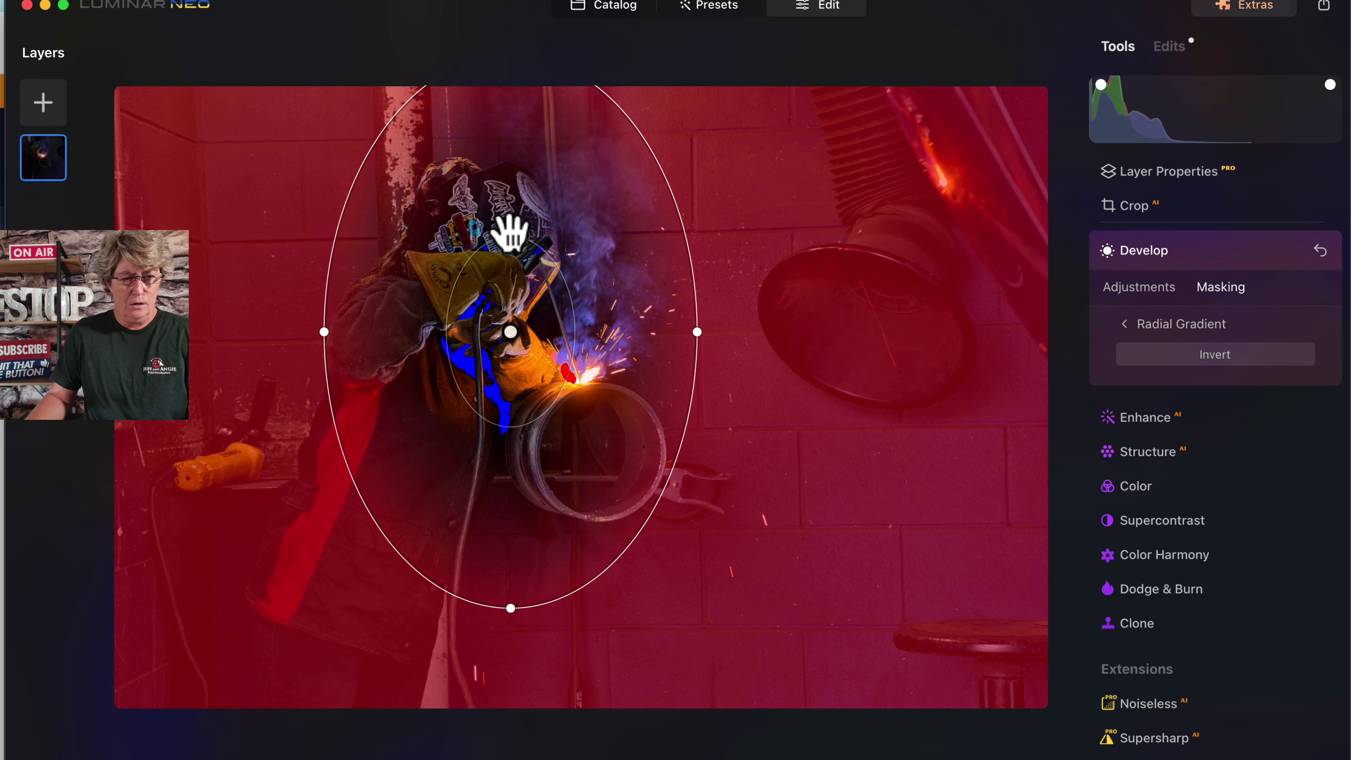
Lengthen the Radial Gradient ellipse vertically, move it down over the welding area, and widen its inner zone
drag(508, 241, 505, 212)
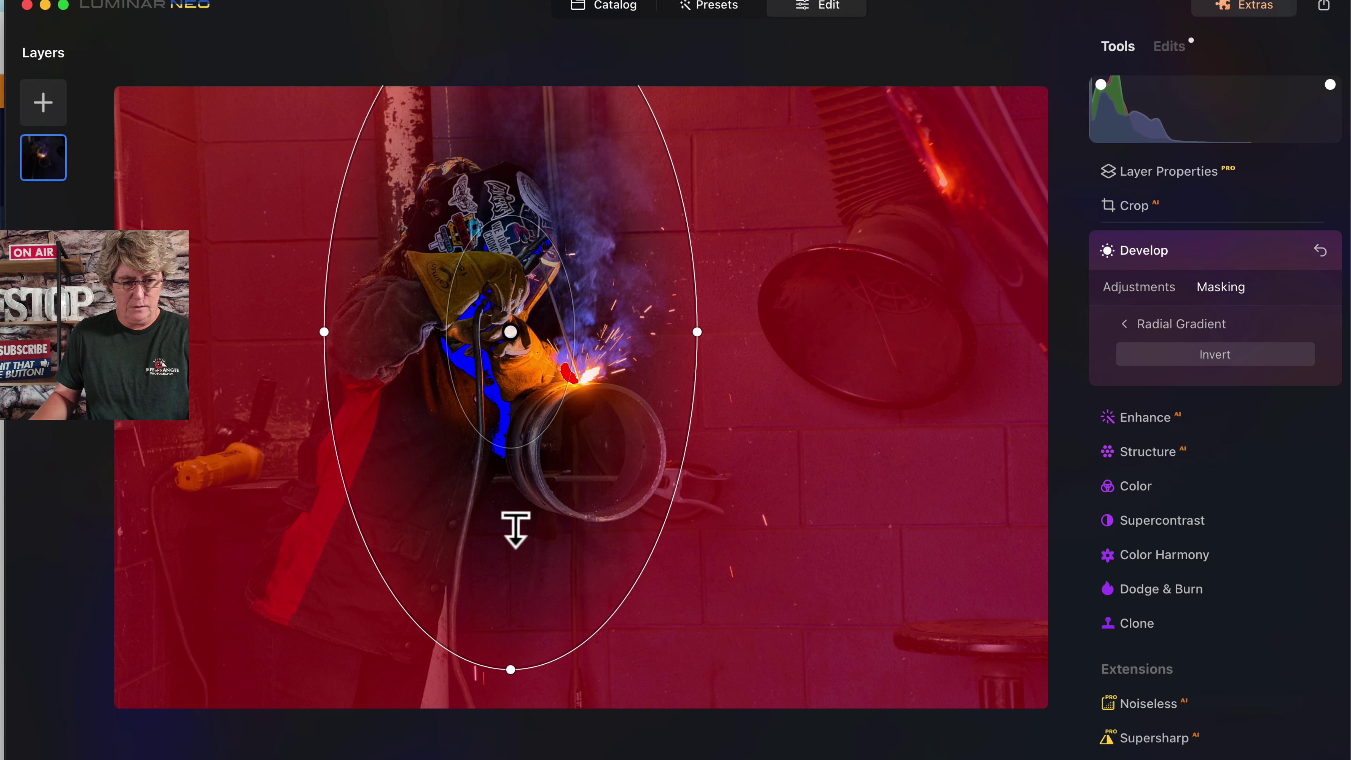
drag(509, 446, 512, 462)
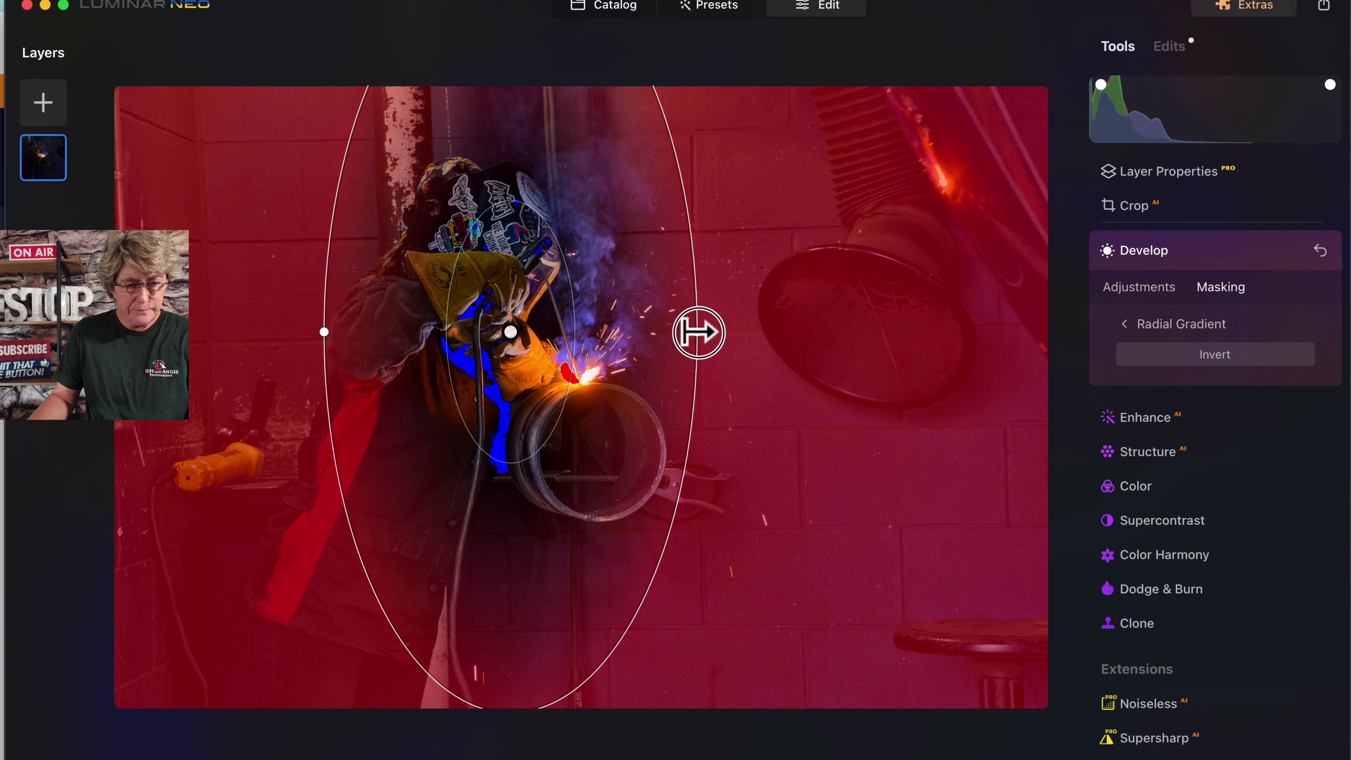
drag(506, 338, 506, 391)
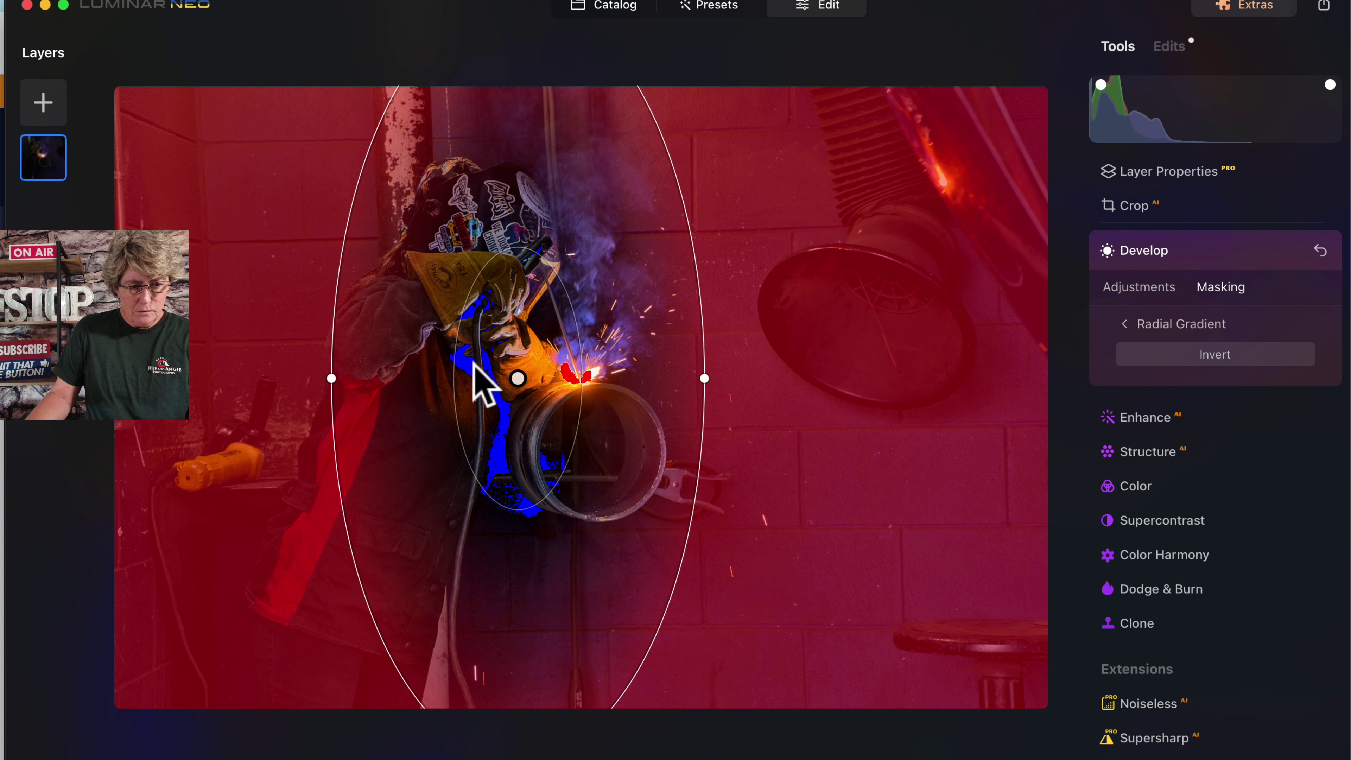
drag(451, 369, 438, 370)
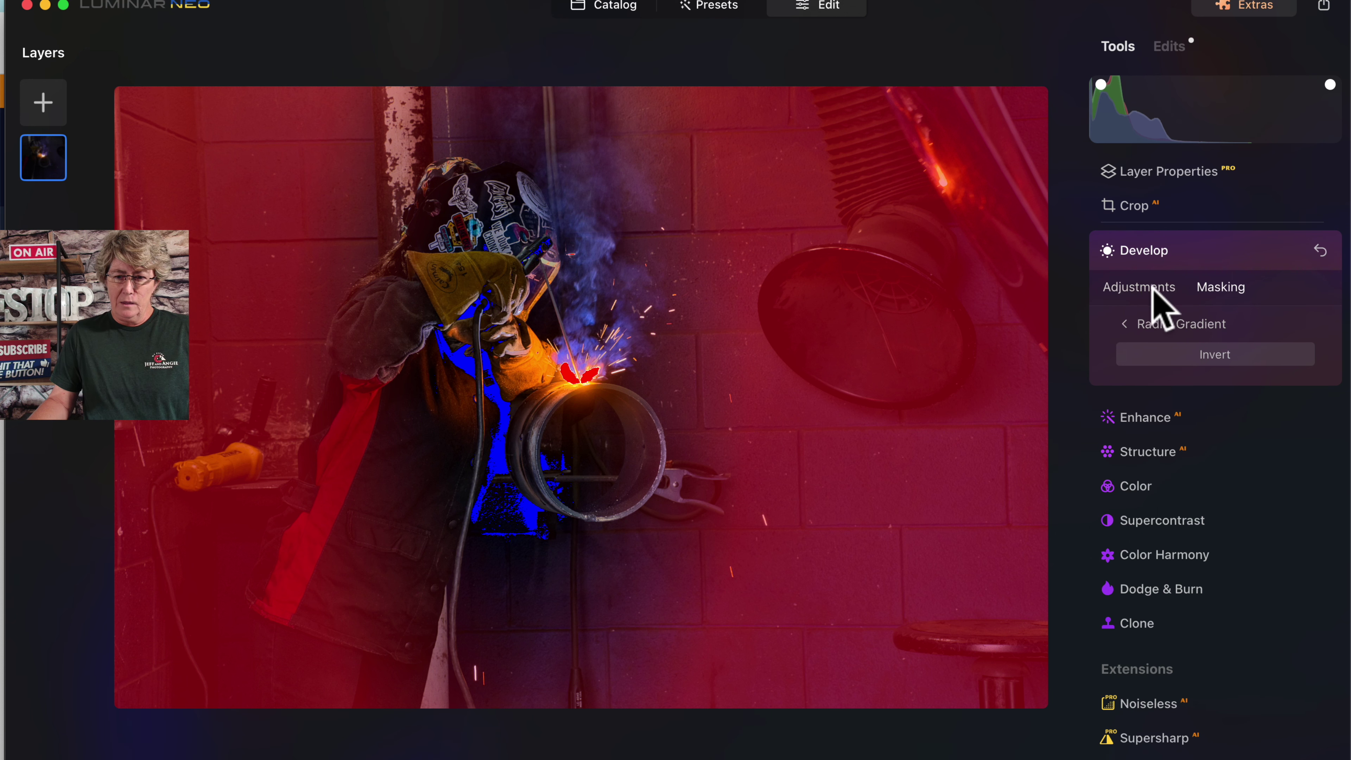
Paint on the Develop mask around the welder from the helmet to the lower jacket, using brush Size 80 and Strength 50
click(1140, 323)
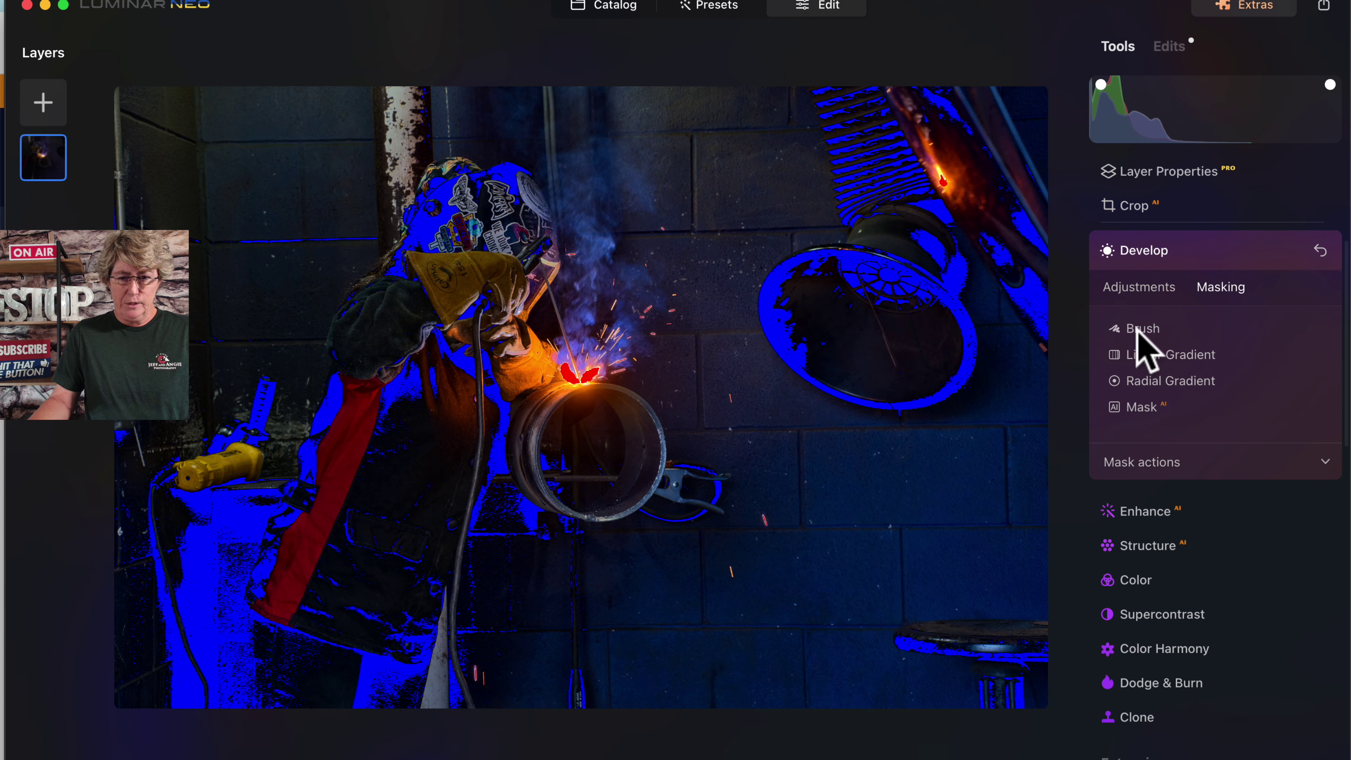
click(1136, 330)
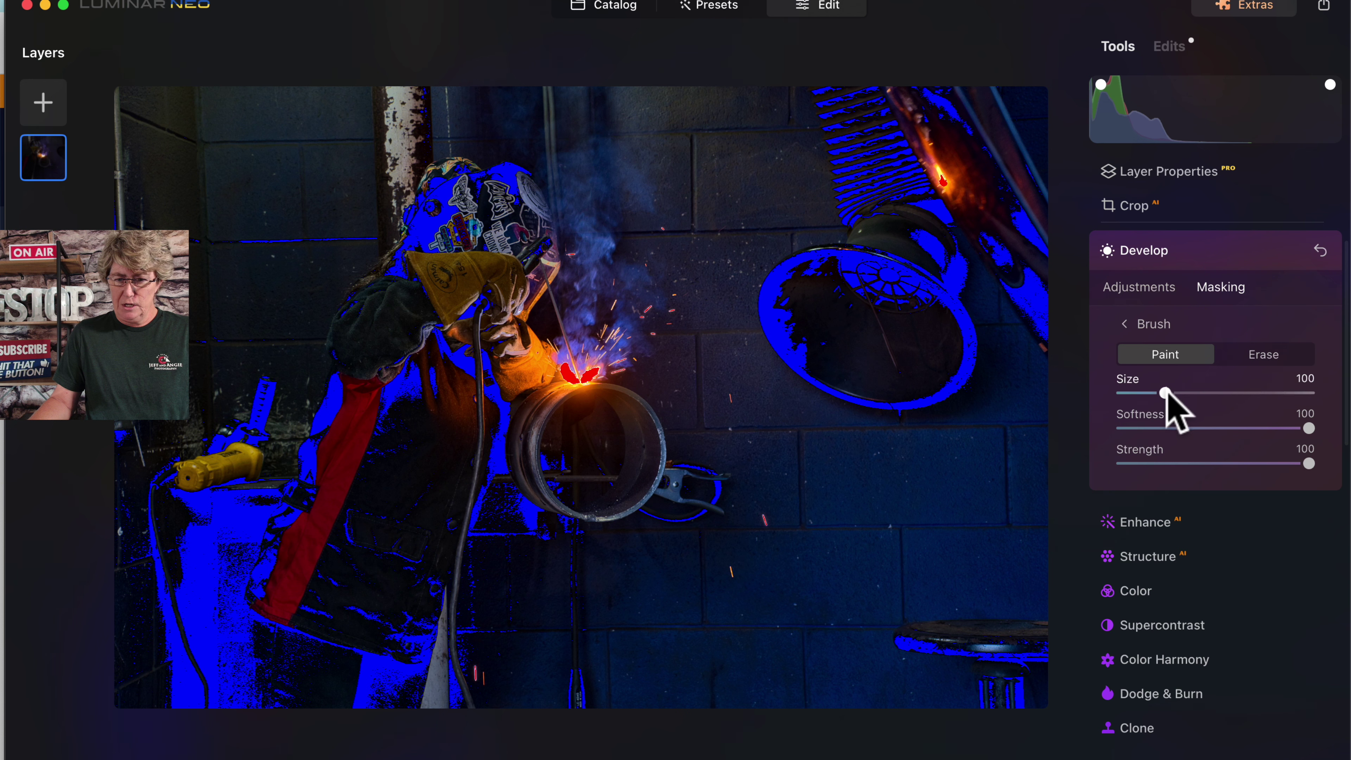
drag(1163, 392, 1155, 392)
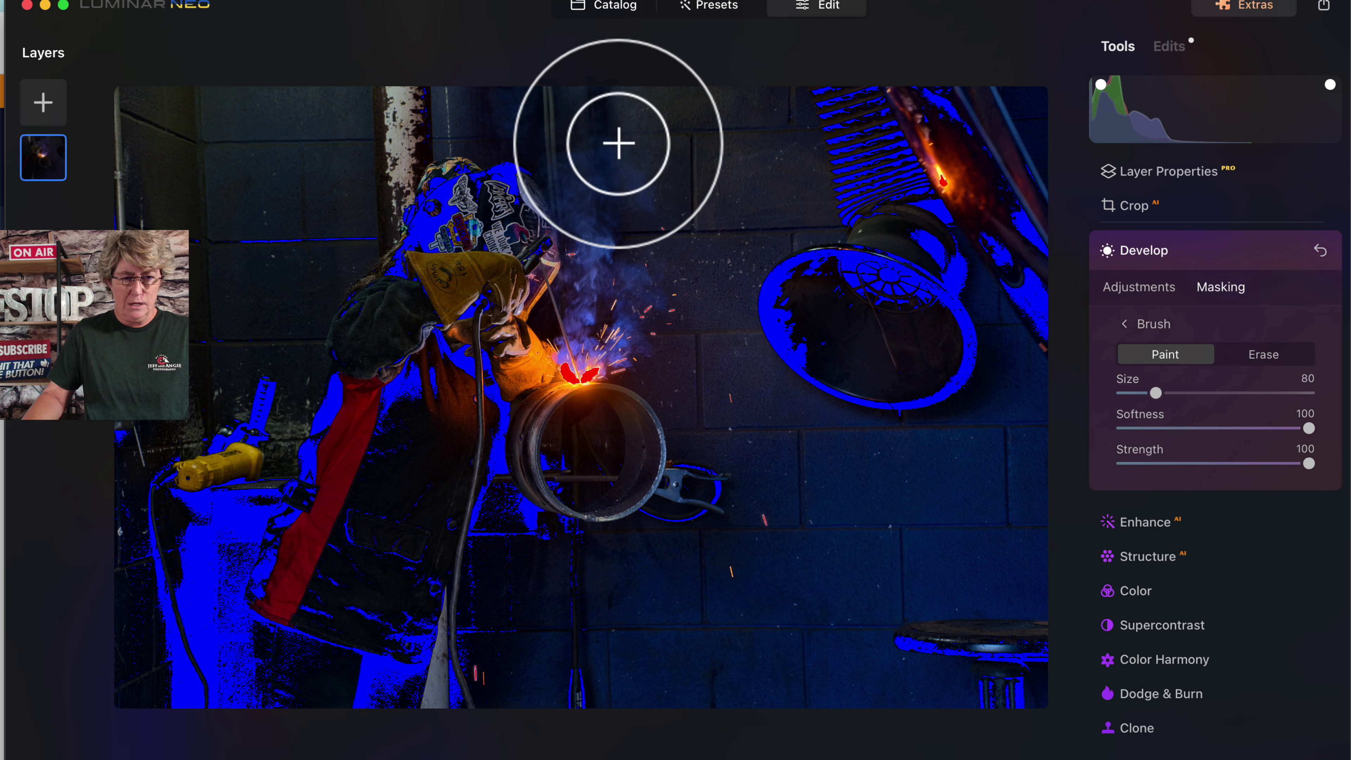
drag(1308, 463, 1213, 467)
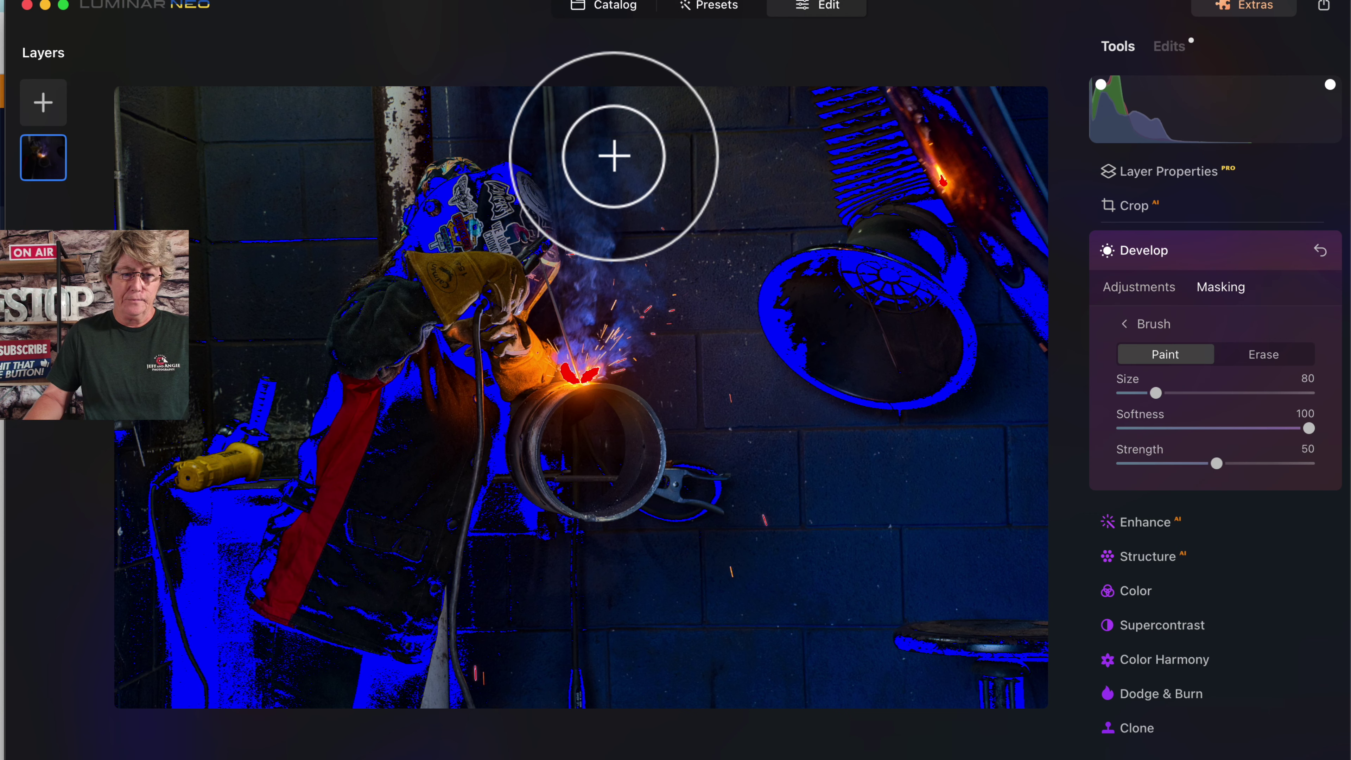
mouse_move(614, 157)
mouse_down()
mouse_move(440, 120)
mouse_move(355, 141)
mouse_move(568, 107)
mouse_move(542, 103)
mouse_move(344, 151)
mouse_move(606, 145)
mouse_move(681, 220)
mouse_move(699, 410)
mouse_move(625, 578)
mouse_move(380, 604)
mouse_move(685, 558)
mouse_move(508, 655)
mouse_move(338, 652)
mouse_move(742, 606)
mouse_move(539, 690)
mouse_move(367, 543)
mouse_move(338, 380)
mouse_move(352, 239)
mouse_move(422, 133)
mouse_move(554, 120)
mouse_move(652, 202)
mouse_move(714, 356)
mouse_move(714, 589)
mouse_move(587, 678)
mouse_move(367, 619)
mouse_up()
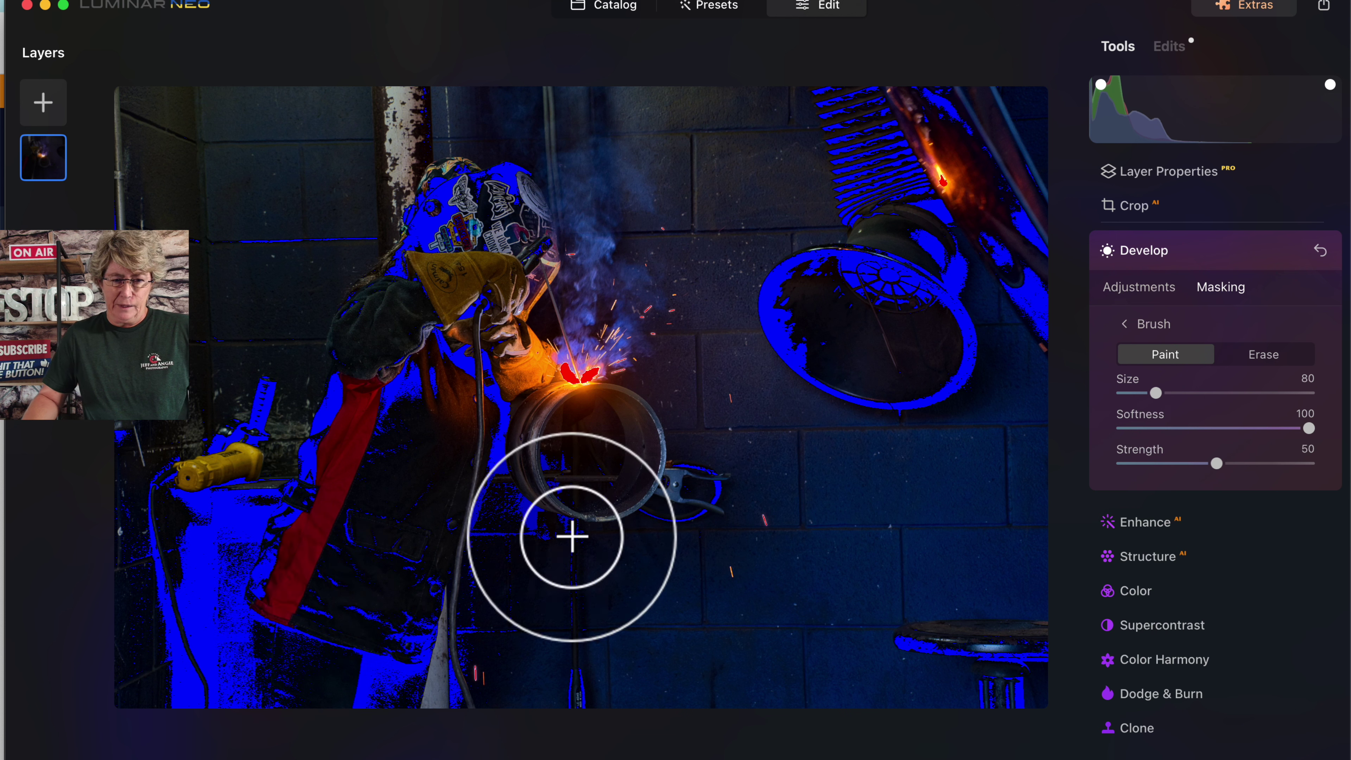
Erase from the Develop mask around the smoke and the wall beside the helmet with a Size 63 brush
click(1255, 357)
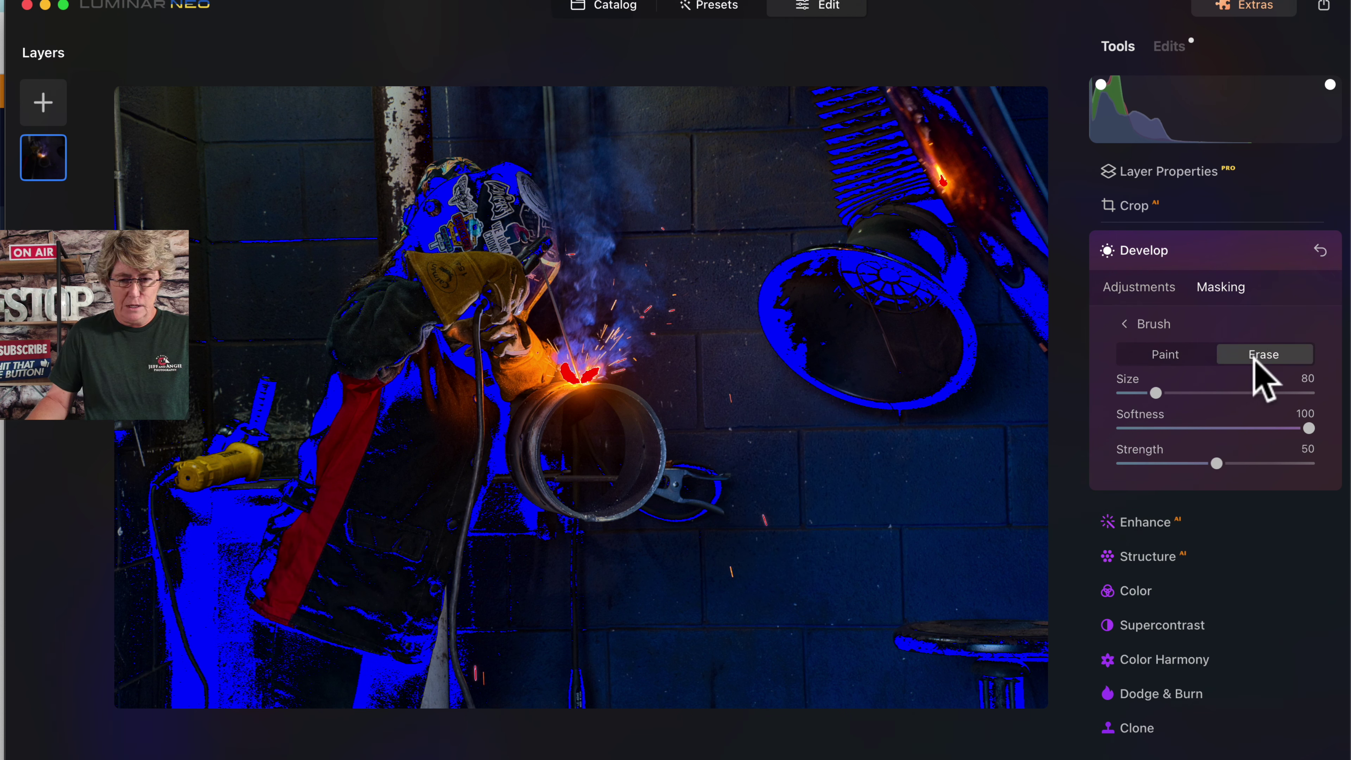
drag(1155, 394, 1147, 394)
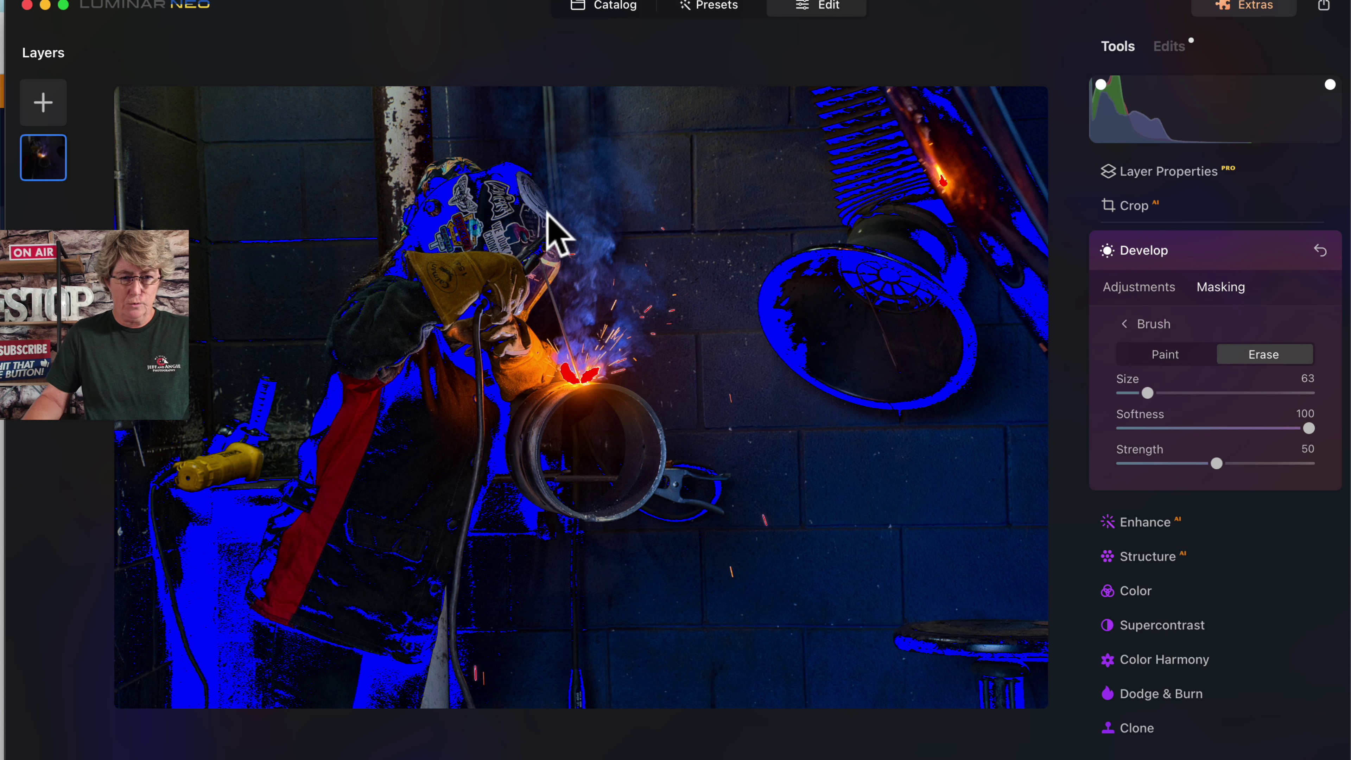
mouse_move(590, 259)
mouse_down()
mouse_move(557, 191)
mouse_move(606, 189)
mouse_move(556, 171)
mouse_move(601, 170)
mouse_move(539, 154)
mouse_move(603, 158)
mouse_move(532, 132)
mouse_move(549, 117)
mouse_move(610, 122)
mouse_move(516, 108)
mouse_move(558, 166)
mouse_move(633, 199)
mouse_move(617, 115)
mouse_move(512, 102)
mouse_move(493, 117)
mouse_move(552, 164)
mouse_move(637, 296)
mouse_move(638, 328)
mouse_move(614, 356)
mouse_move(624, 239)
mouse_move(580, 153)
mouse_move(537, 112)
mouse_move(506, 125)
mouse_move(555, 126)
mouse_up()
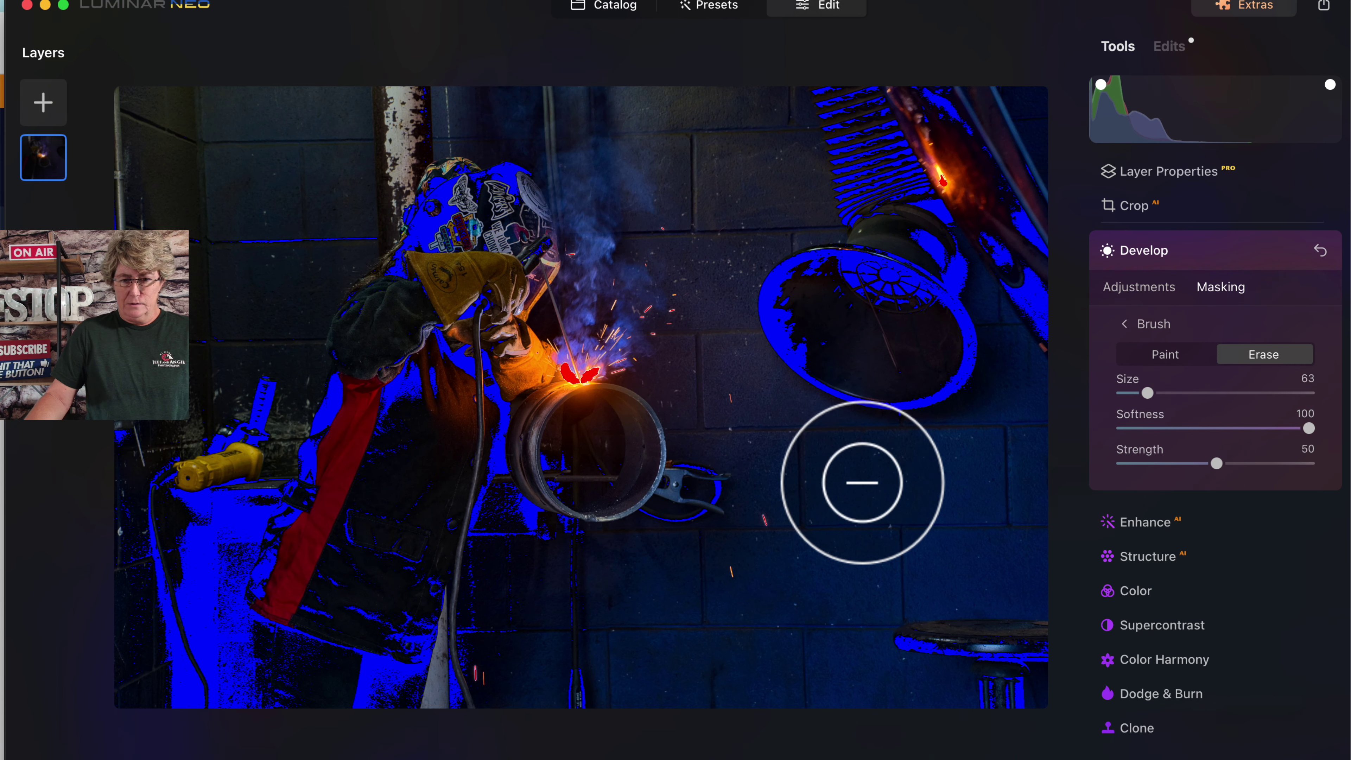
Set the masked Develop adjustment's Exposure to -5.00, Smart Contrast to 100 and Highlights to -100, and turn off the clipping overlay
click(1121, 292)
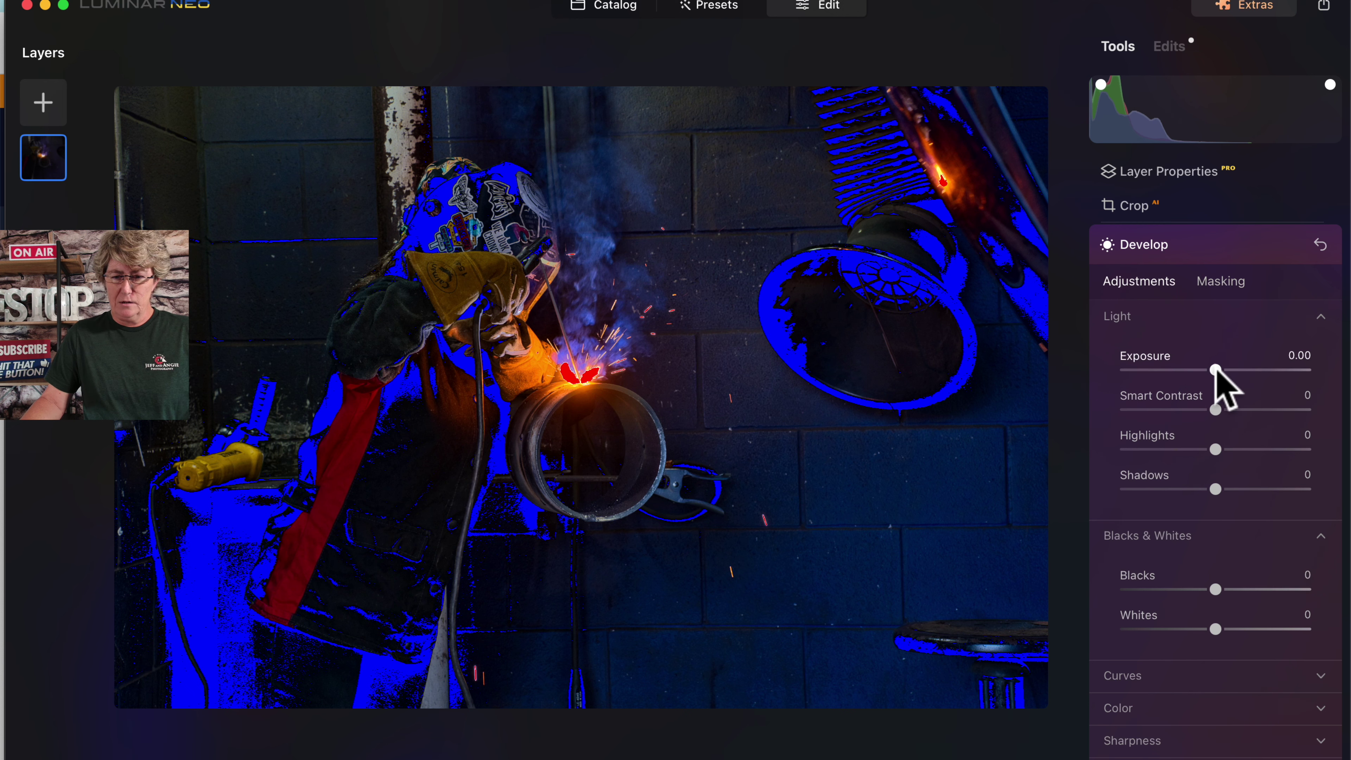
drag(1216, 369, 1114, 377)
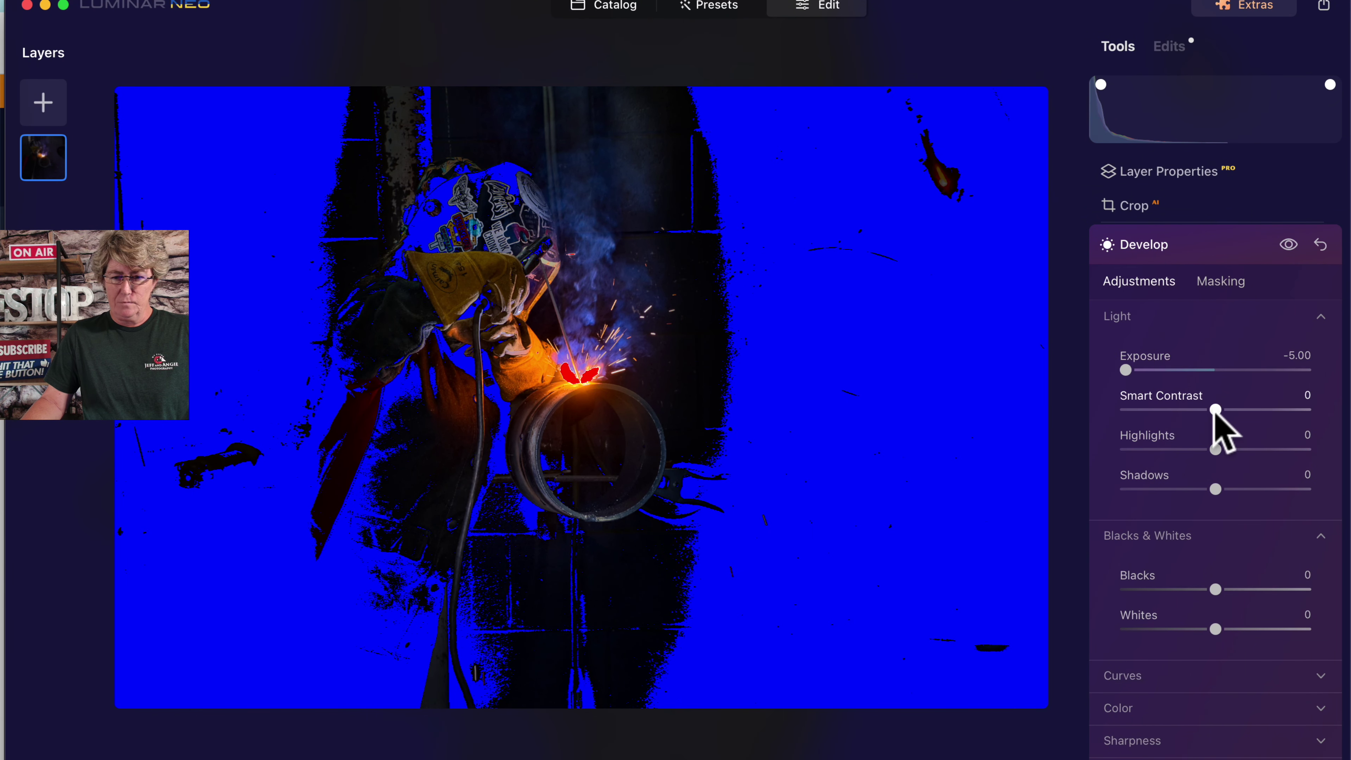
drag(1215, 410, 1318, 413)
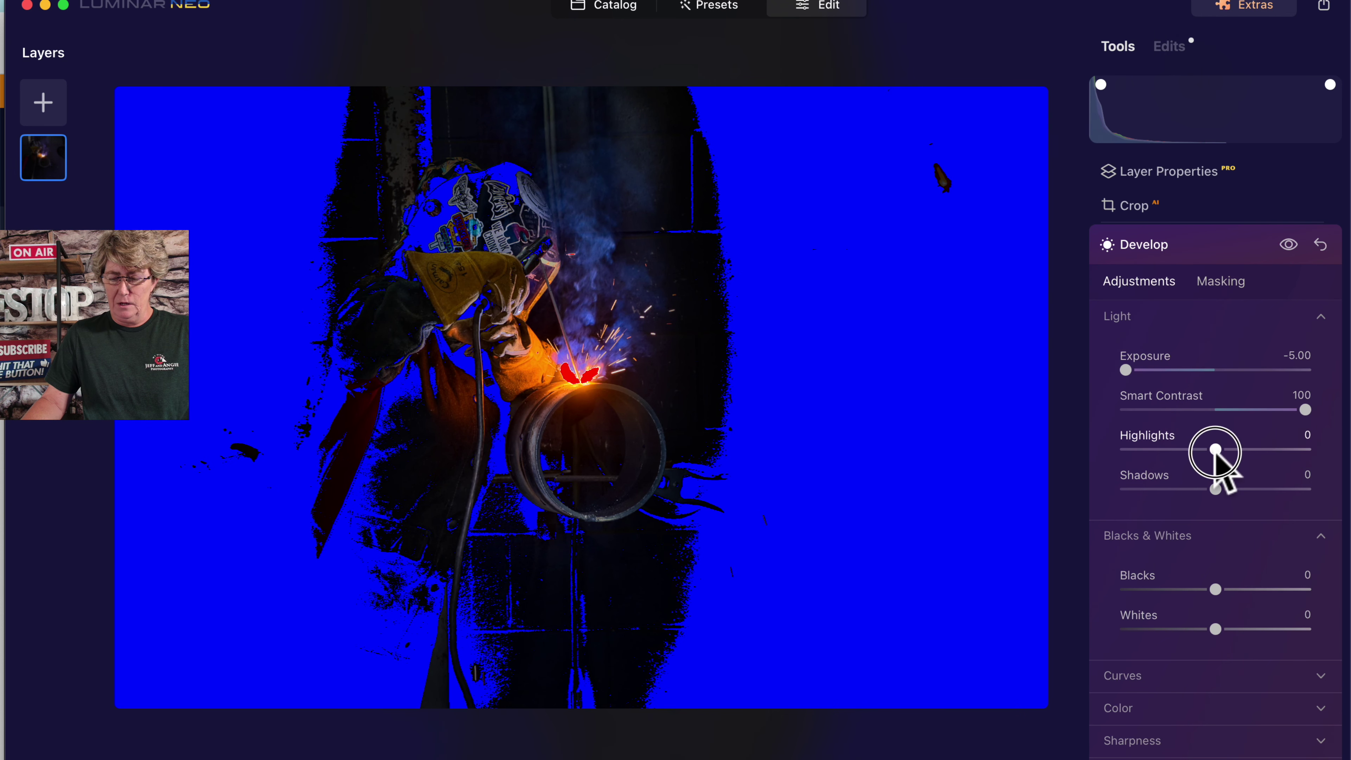
drag(1214, 451, 1107, 453)
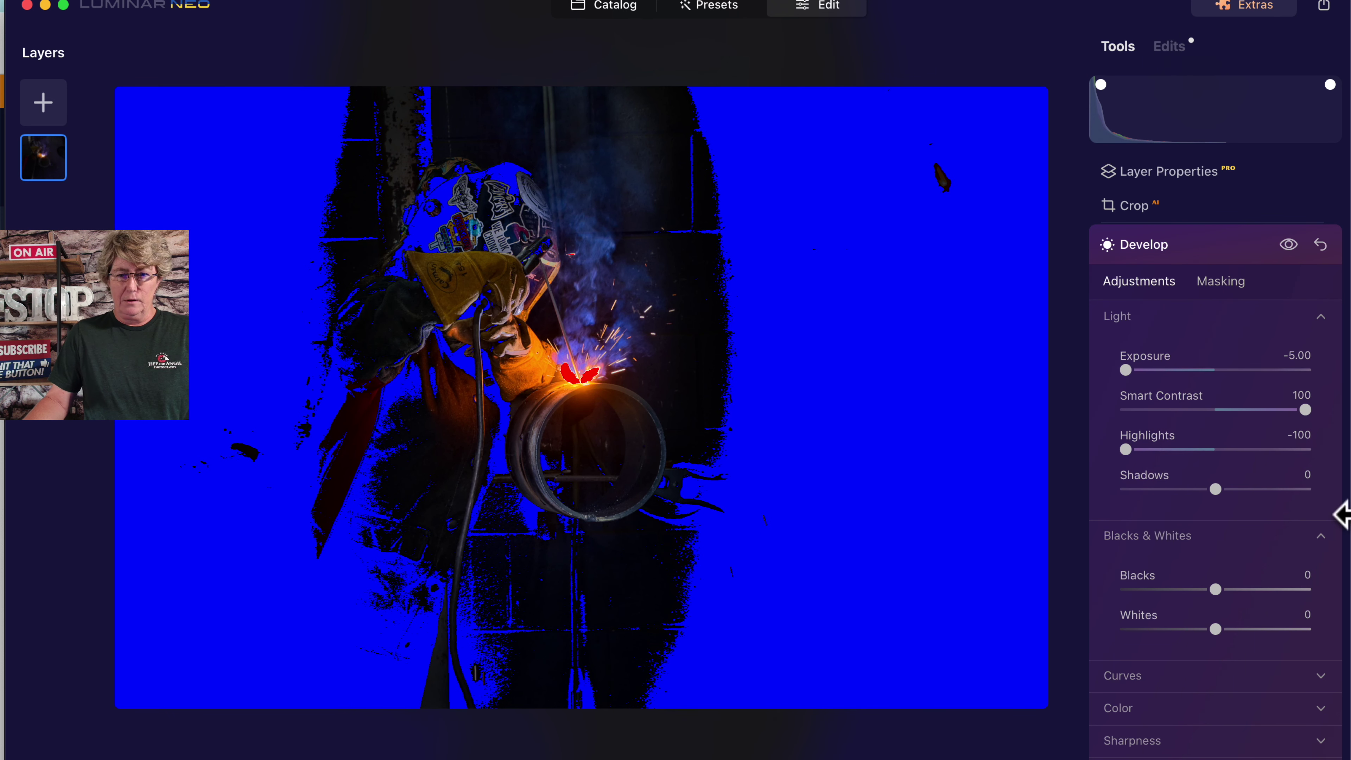
key(j)
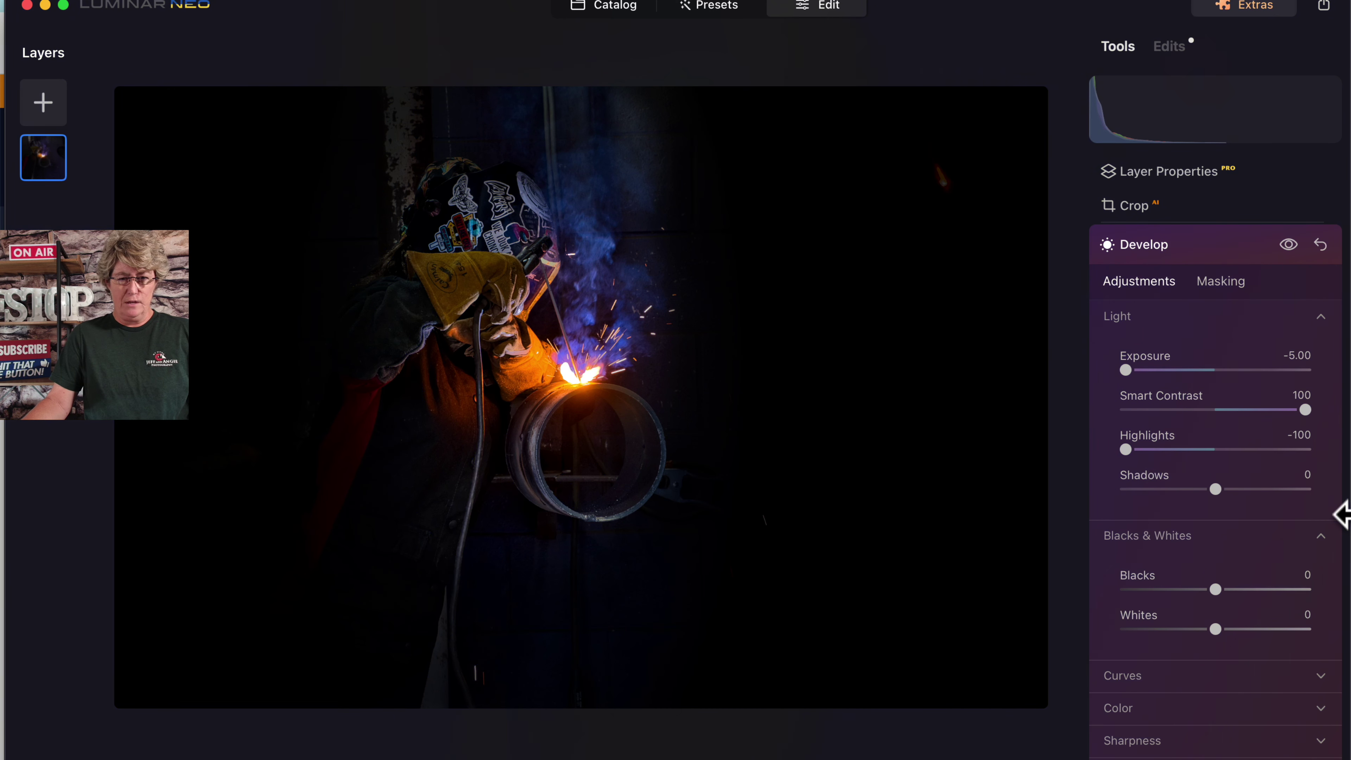
scroll(1333, 536, down, 1)
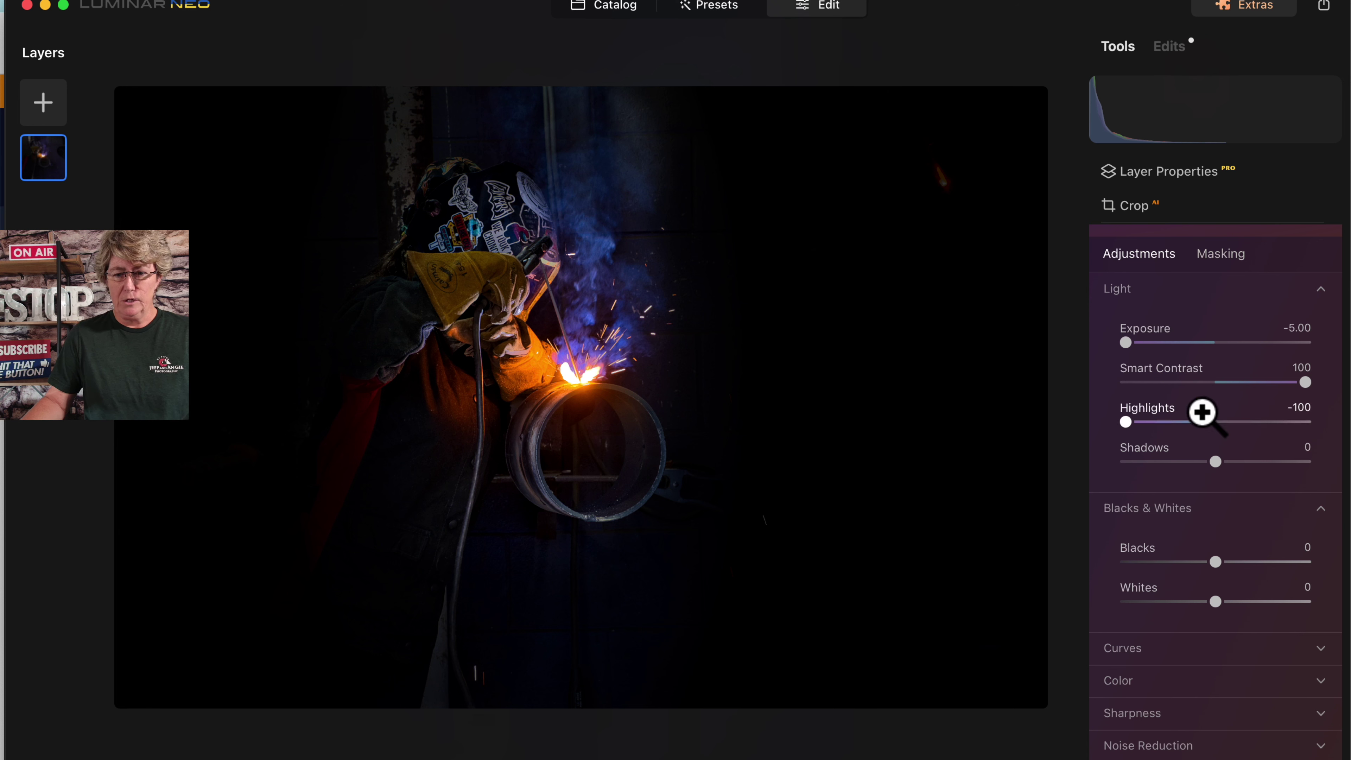
Crop the photo to the Transposed portrait ratio, shifting the image so the welder and sparks sit inside the frame, and apply it
click(1143, 205)
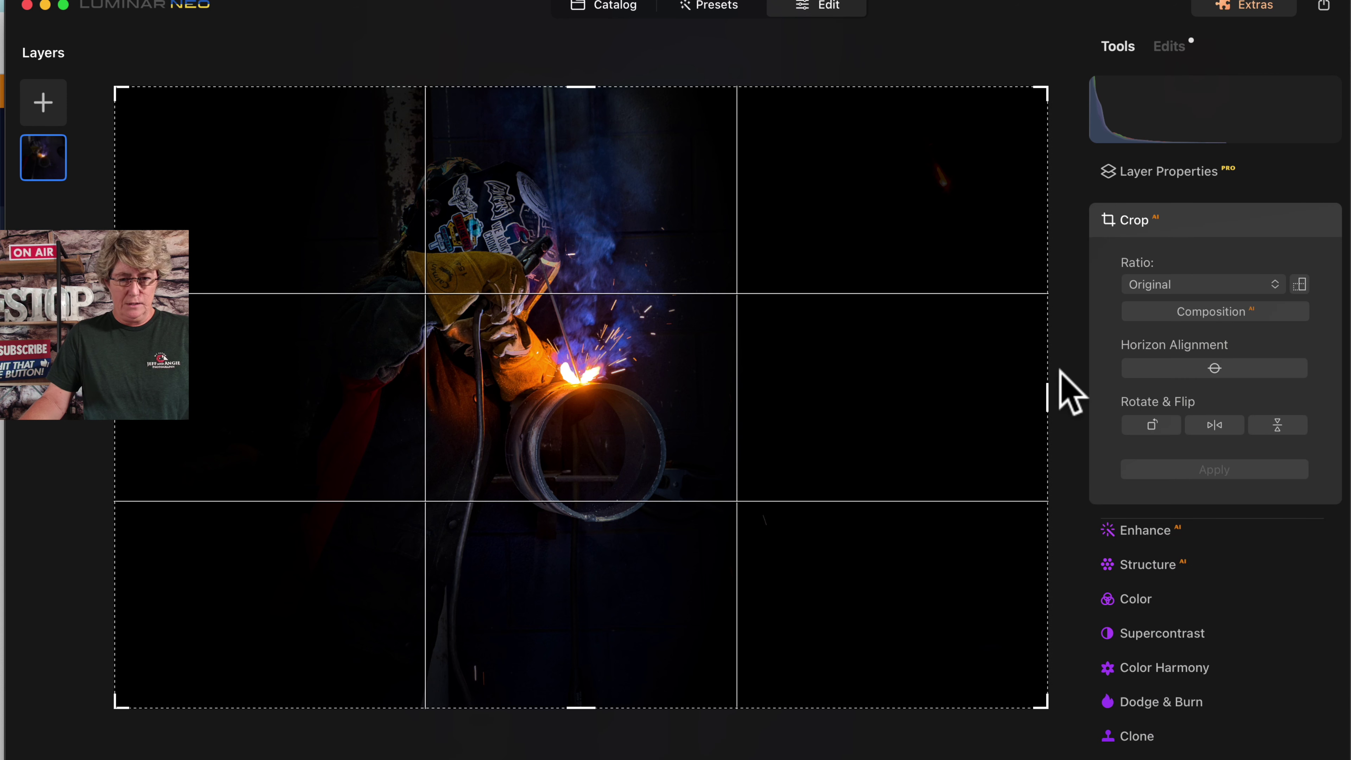
click(1270, 286)
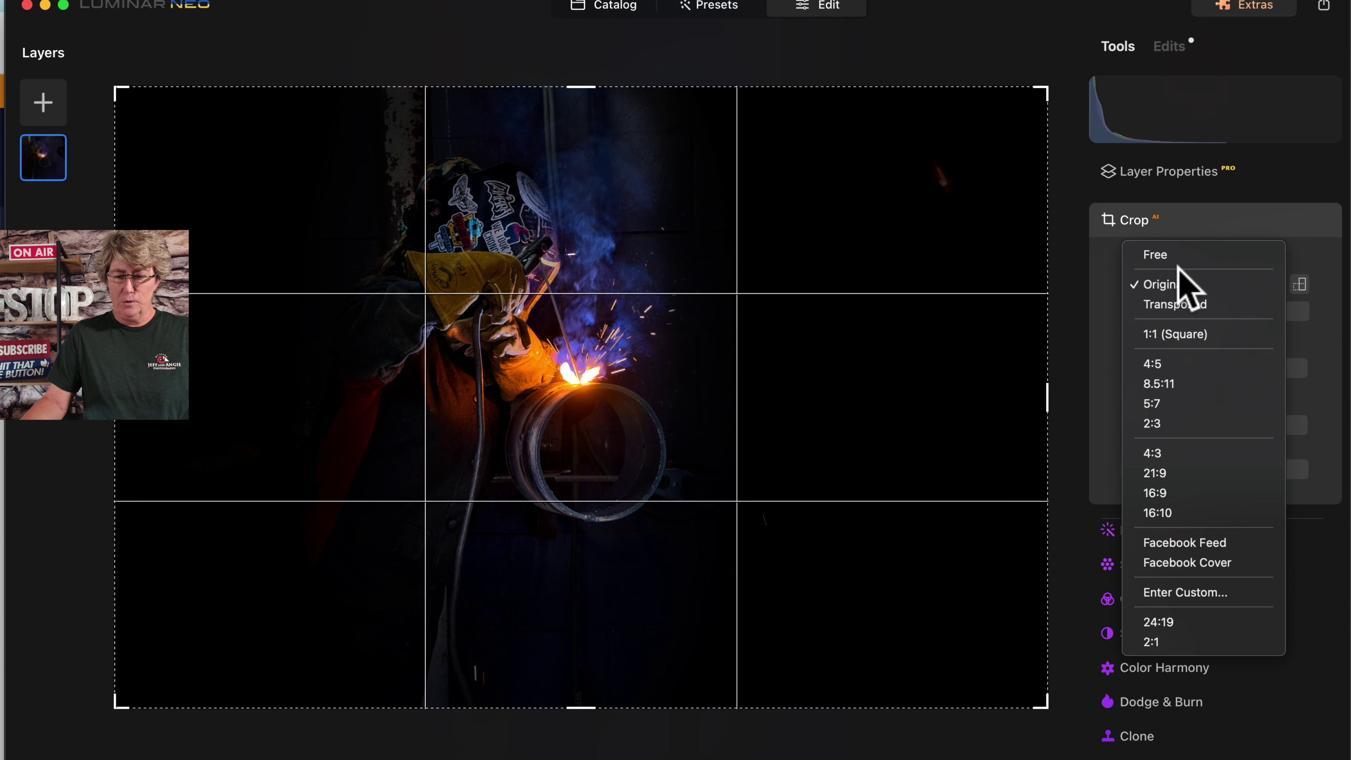
click(1159, 259)
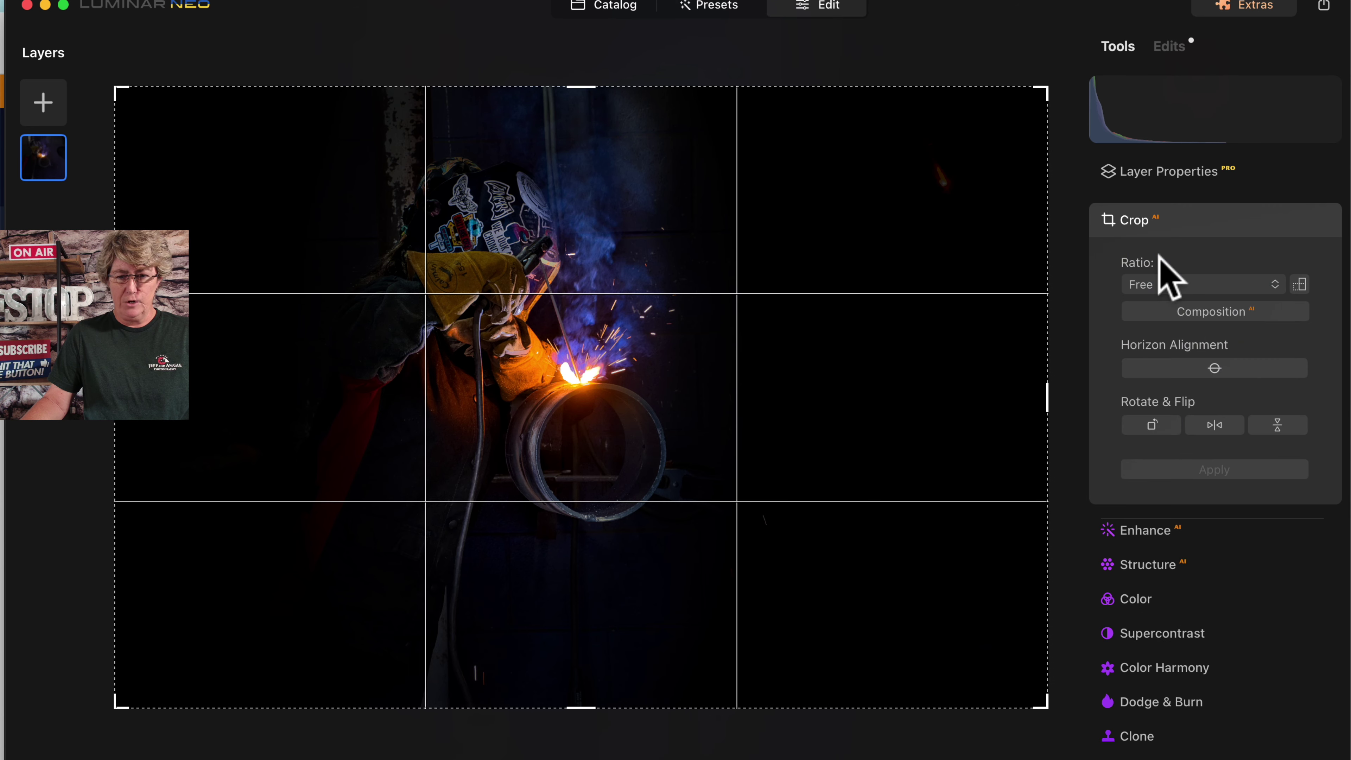
click(1300, 284)
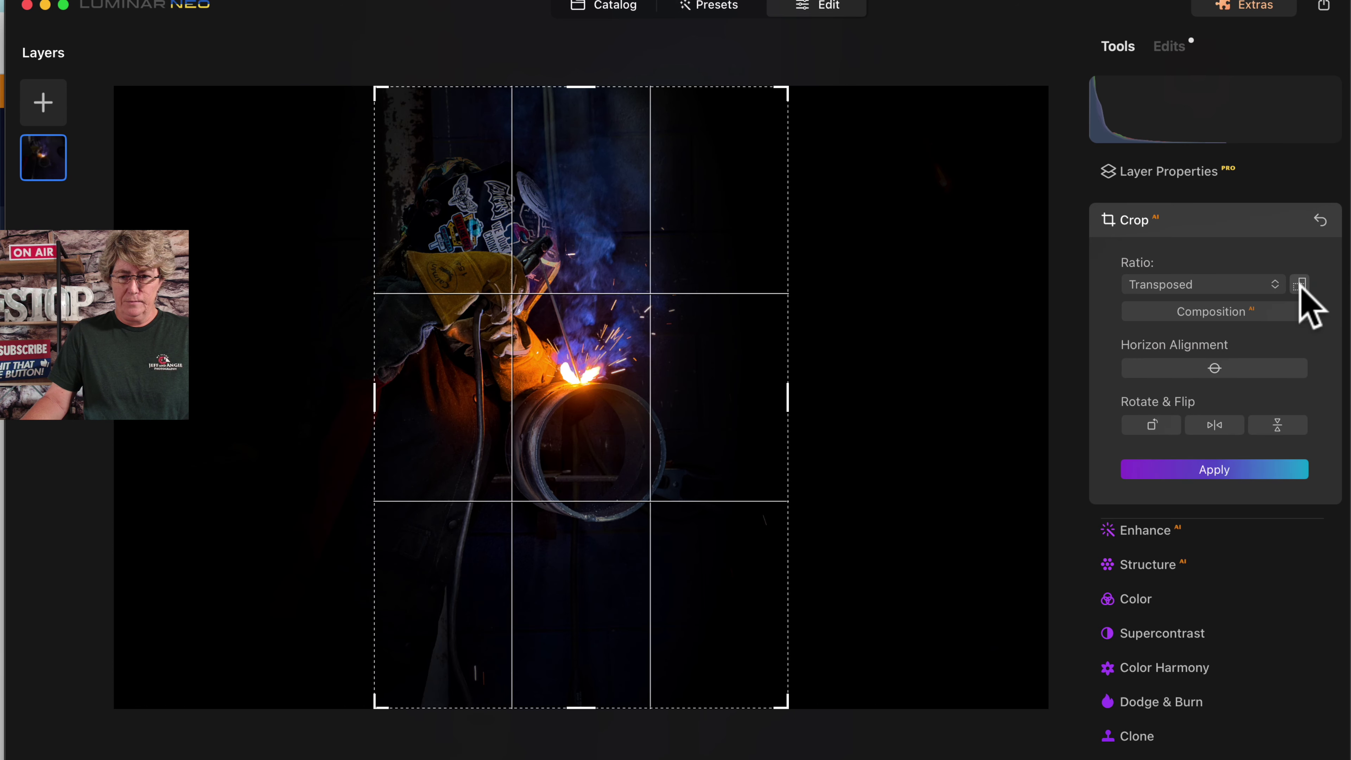
drag(688, 347, 770, 346)
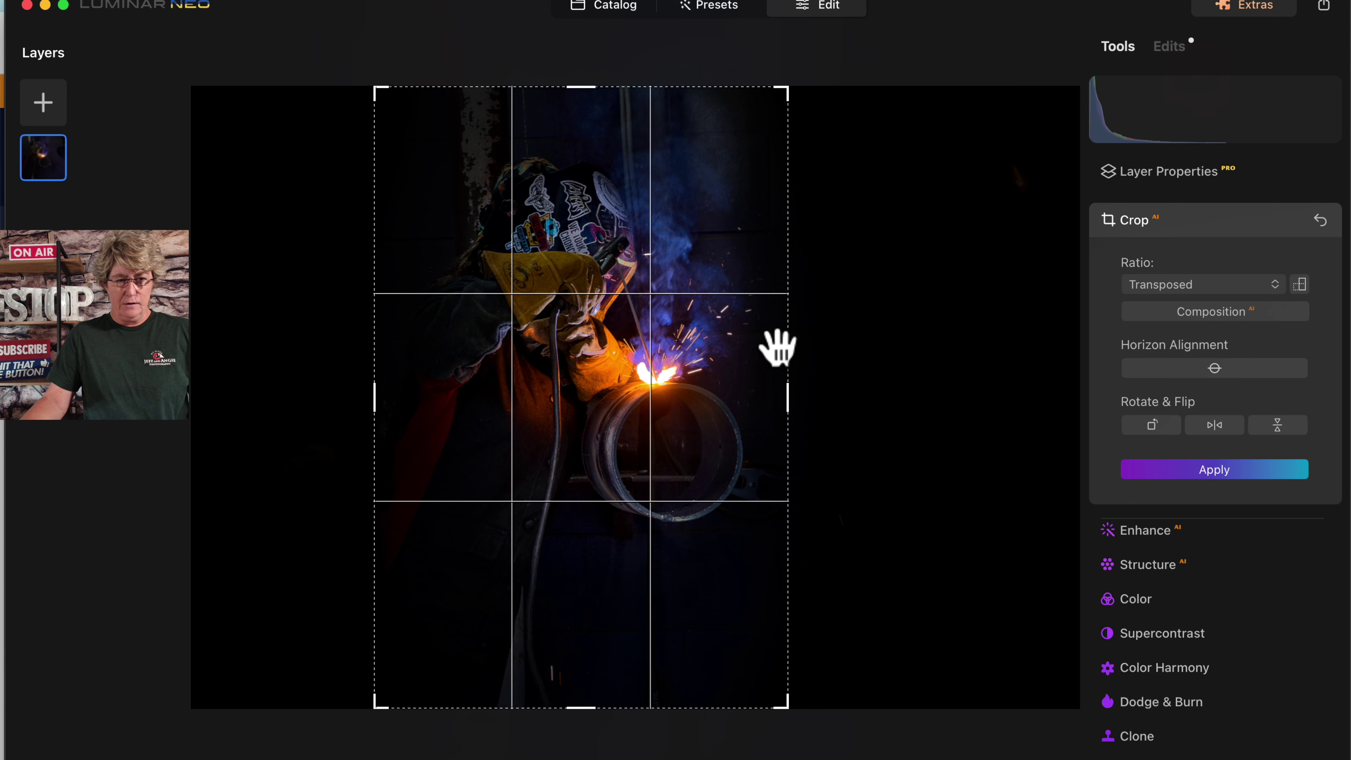
click(1258, 470)
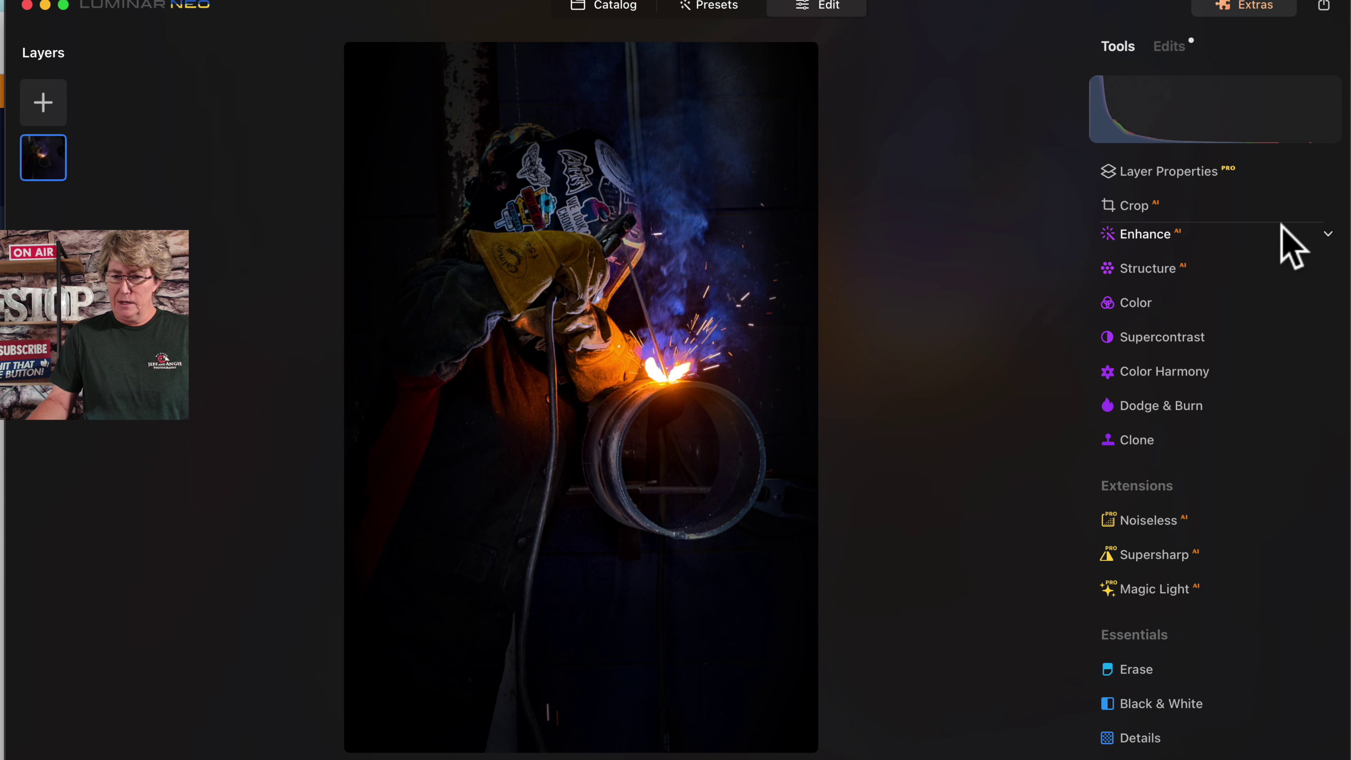
Mask the Enhance tool with an inverted Radial Gradient, shaped as a tall ellipse over the smoke and sparks beside the helmet
click(1161, 237)
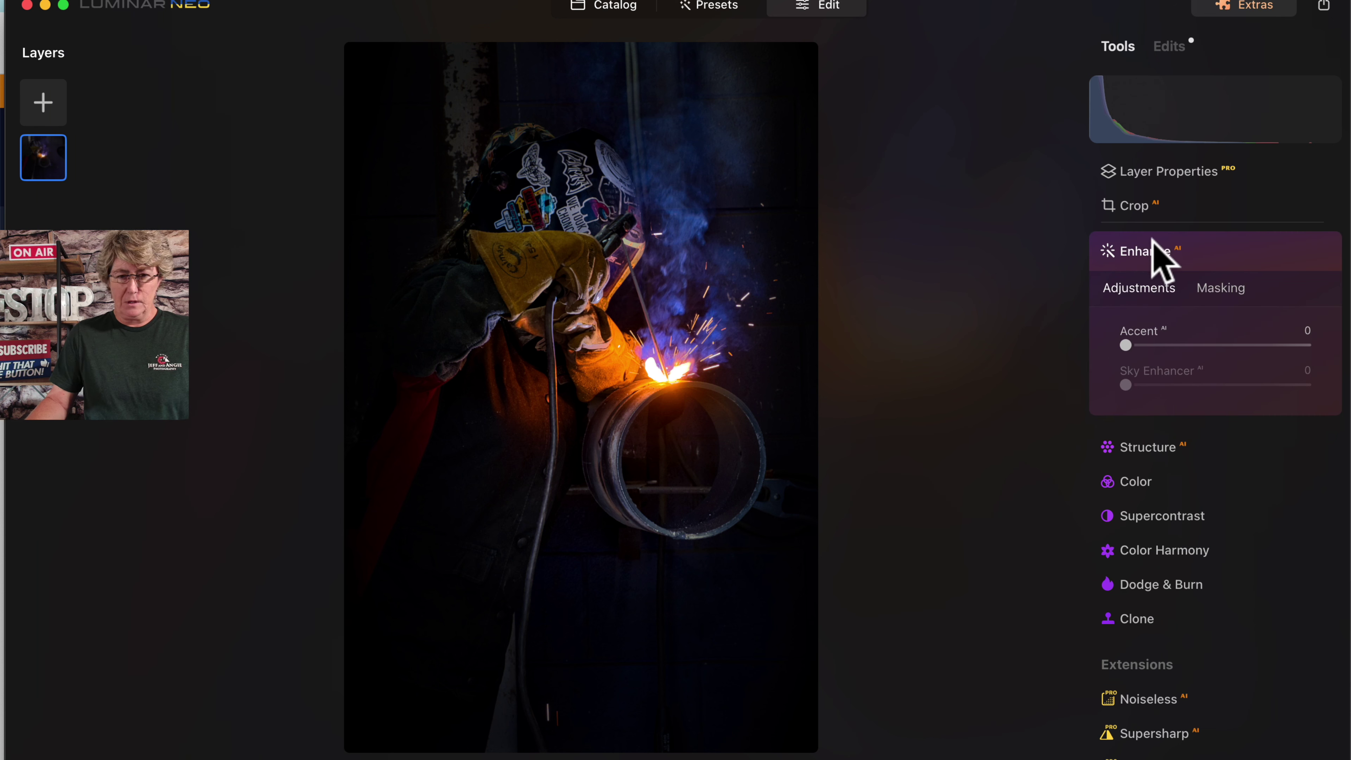
click(1222, 287)
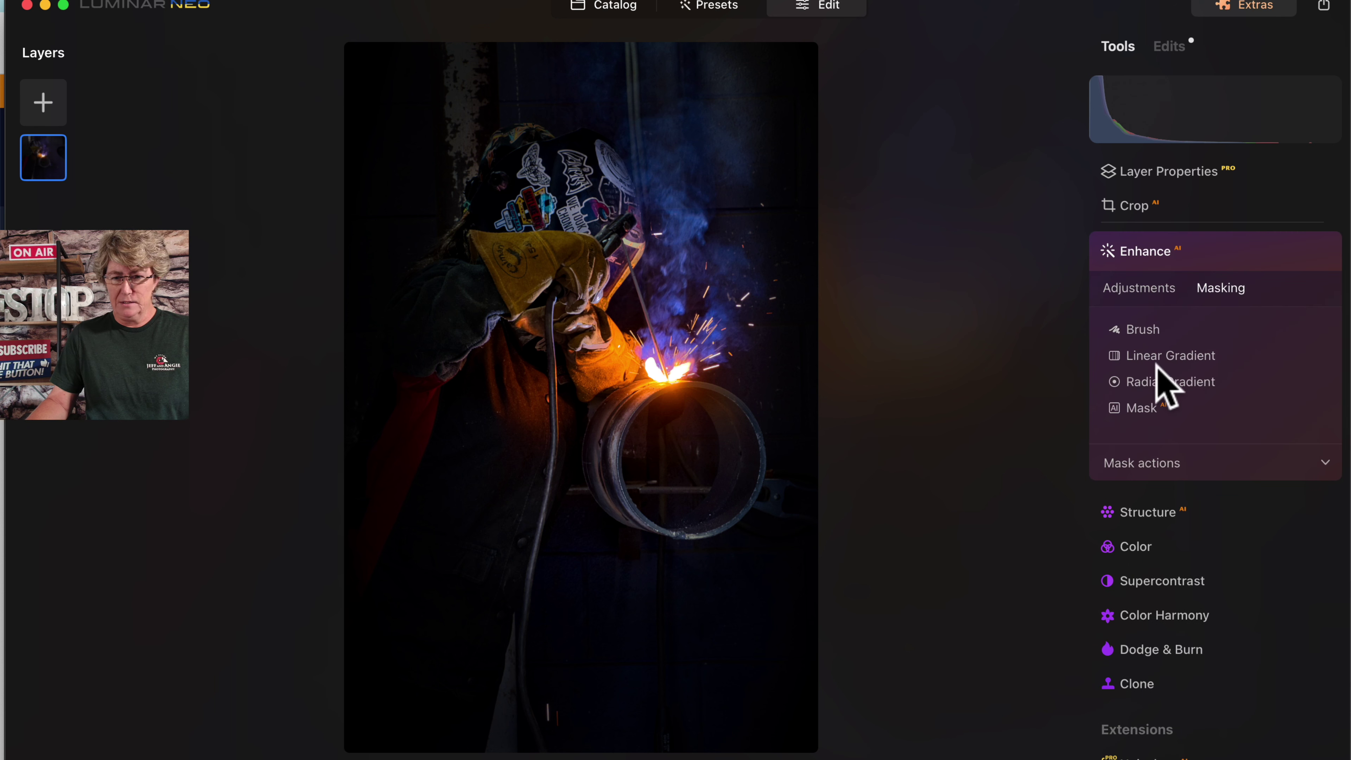
click(1143, 382)
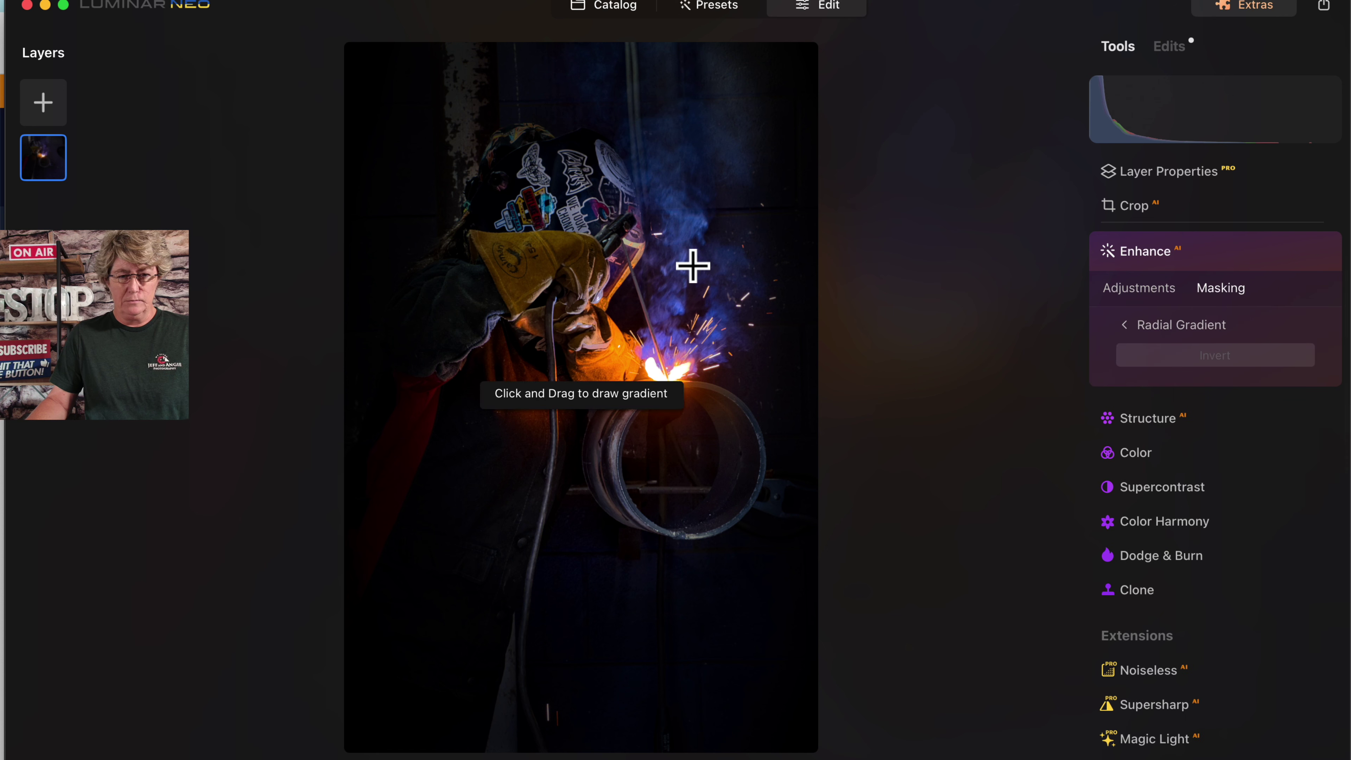
drag(680, 217, 678, 252)
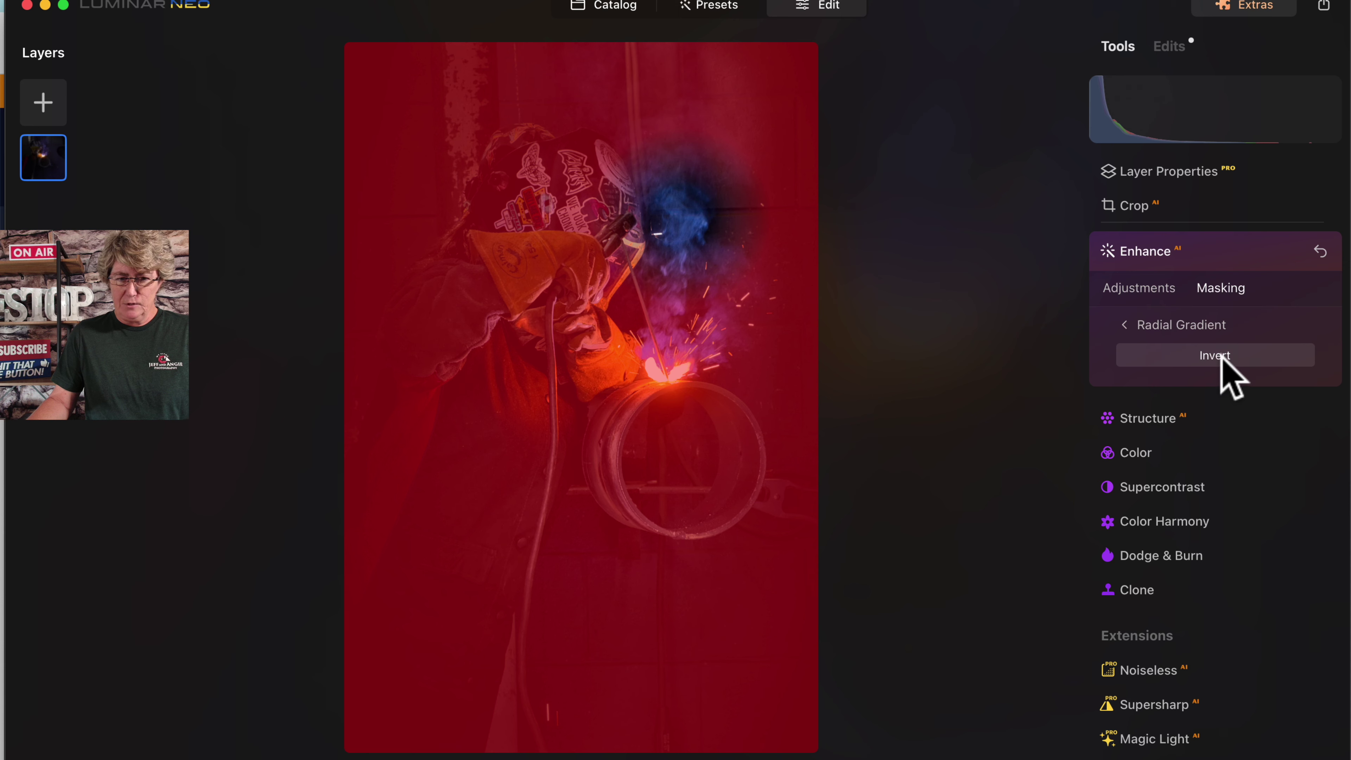
click(1222, 356)
drag(681, 306, 680, 404)
drag(686, 314, 699, 338)
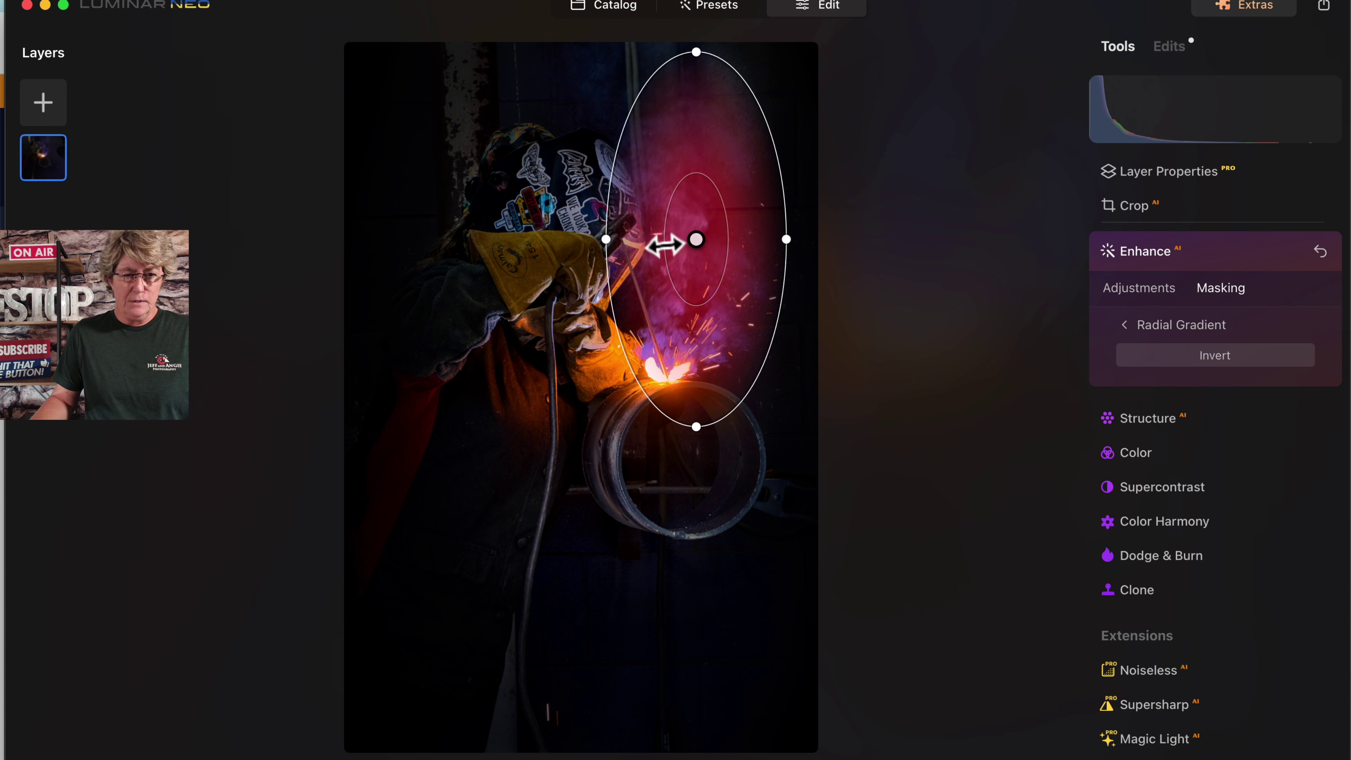
drag(666, 246, 659, 247)
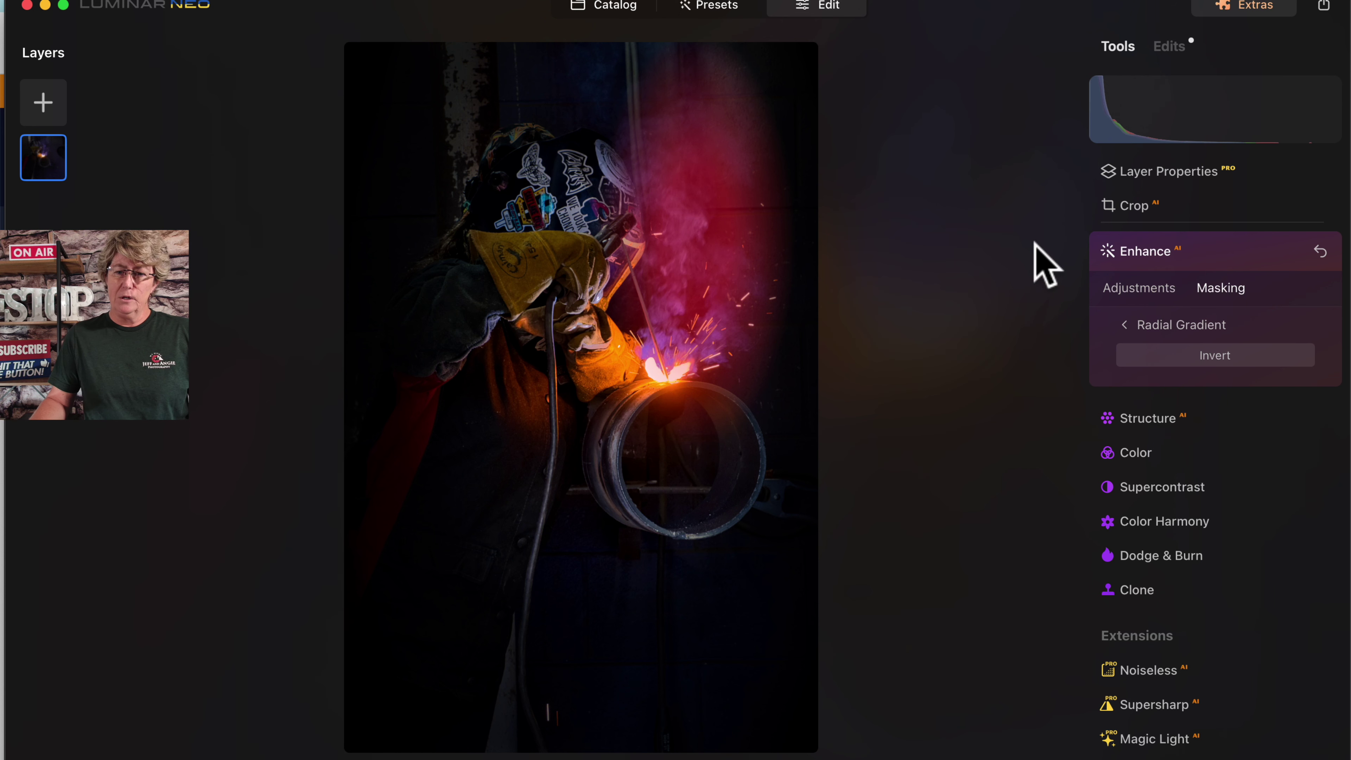
Set Enhance's Accent to 33 for the masked smoke, compare the result, check the mask actions, and close the tool
click(1126, 292)
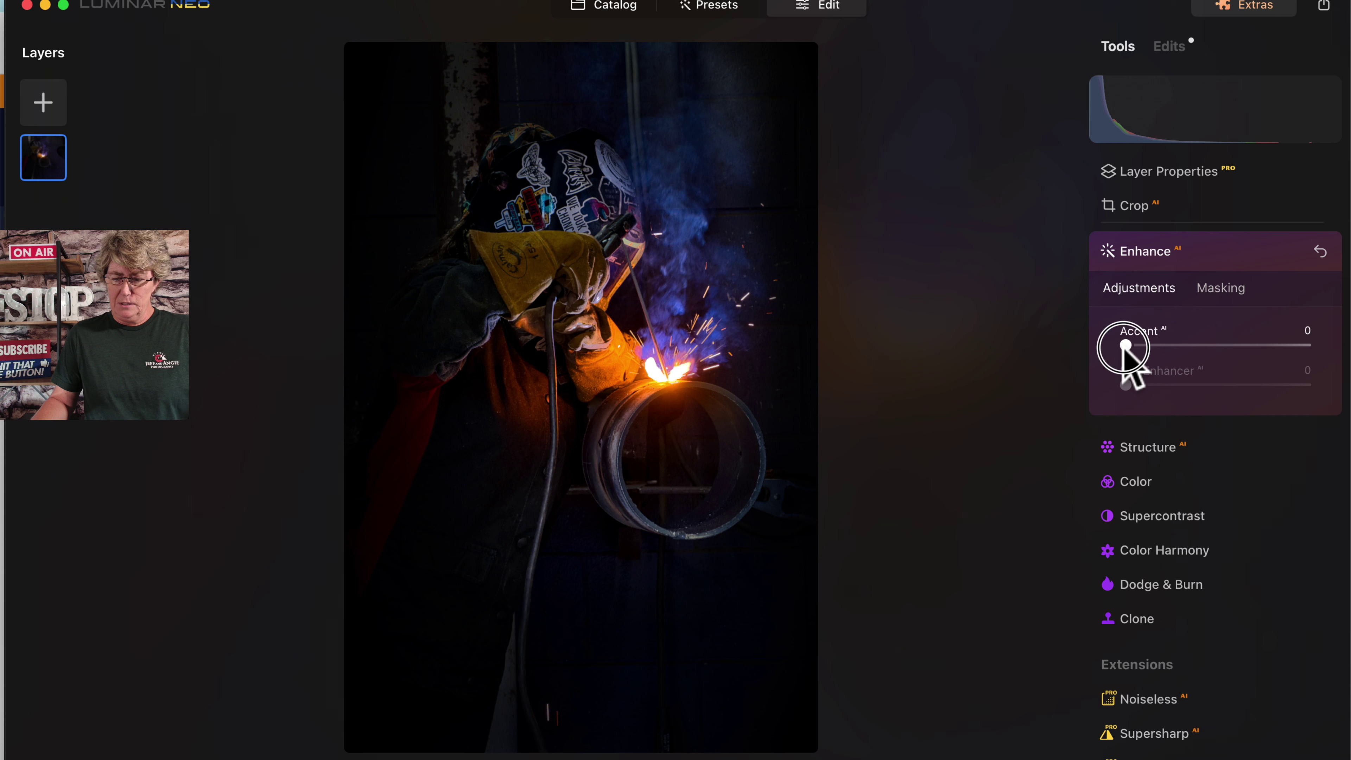
drag(1126, 347, 1185, 345)
click(1290, 255)
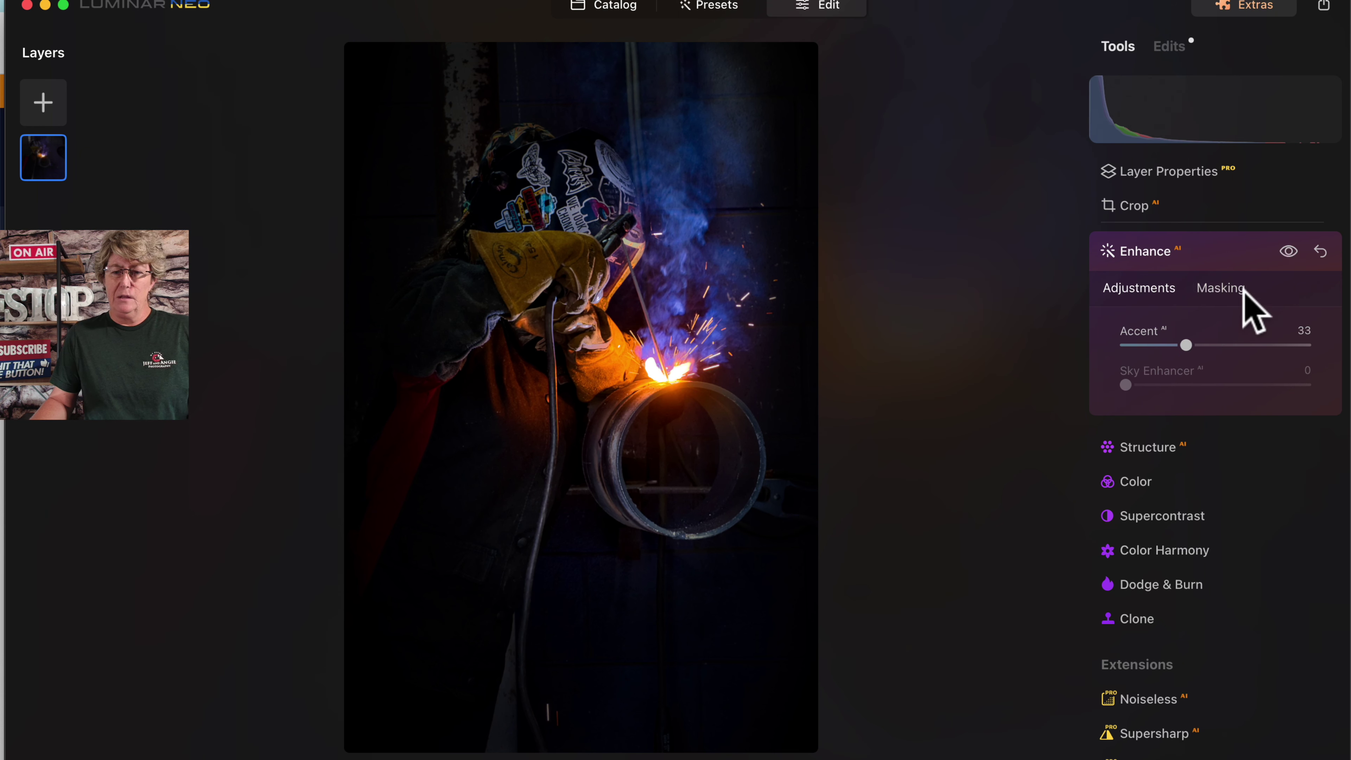
click(1229, 293)
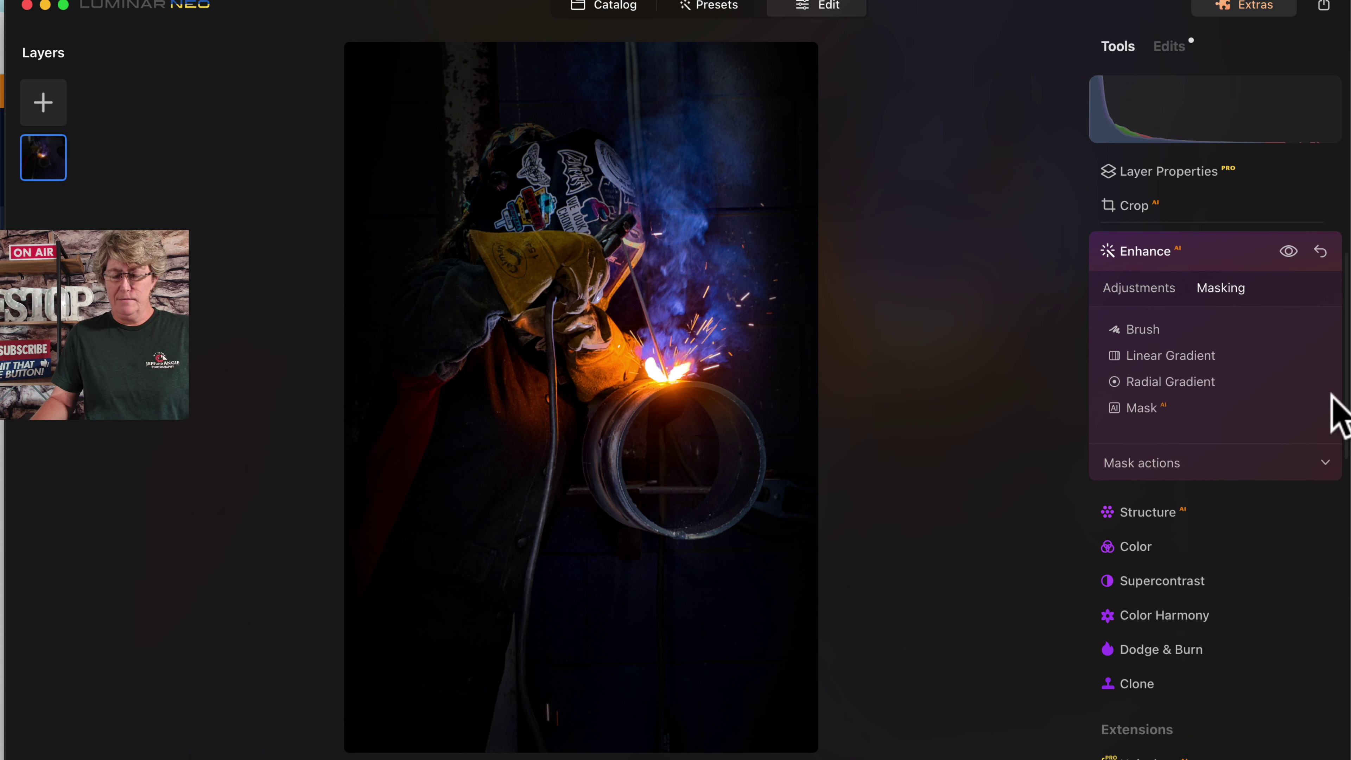
click(1214, 467)
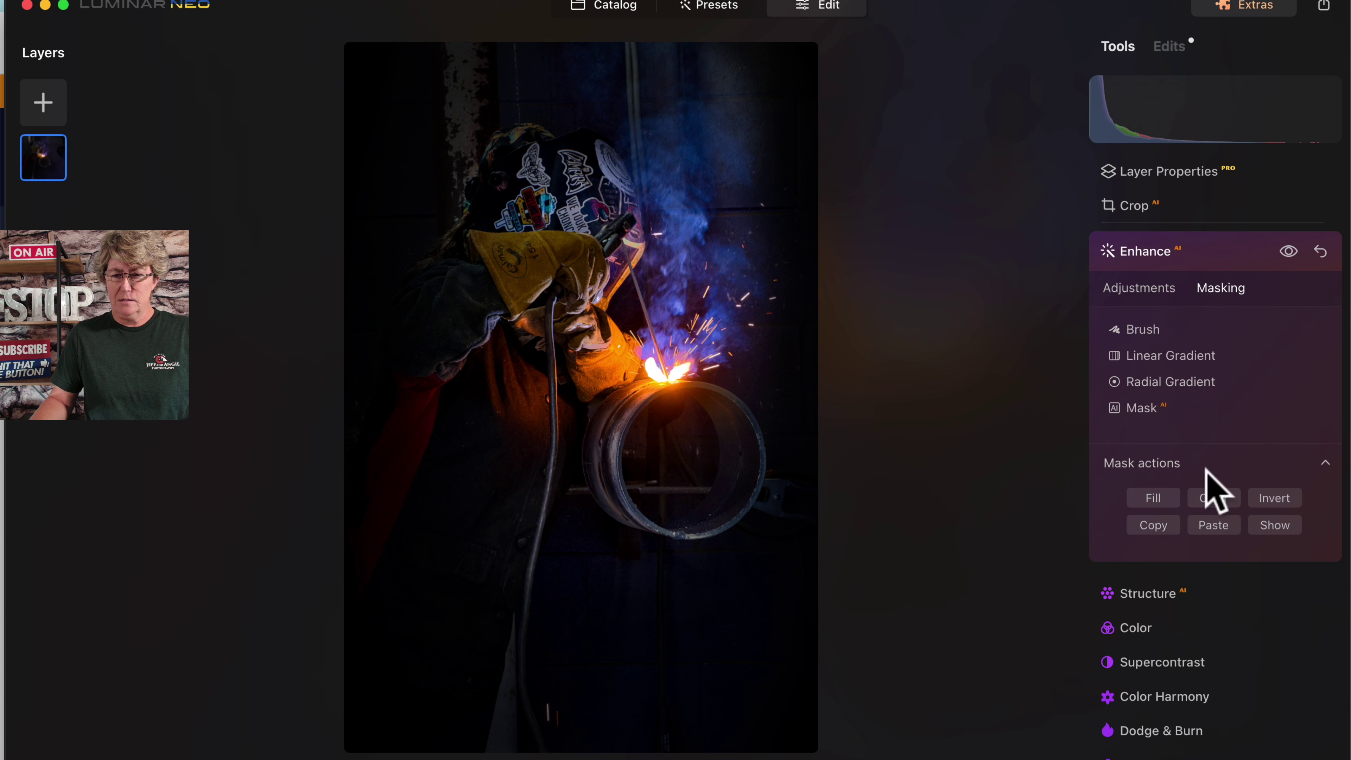
click(1162, 253)
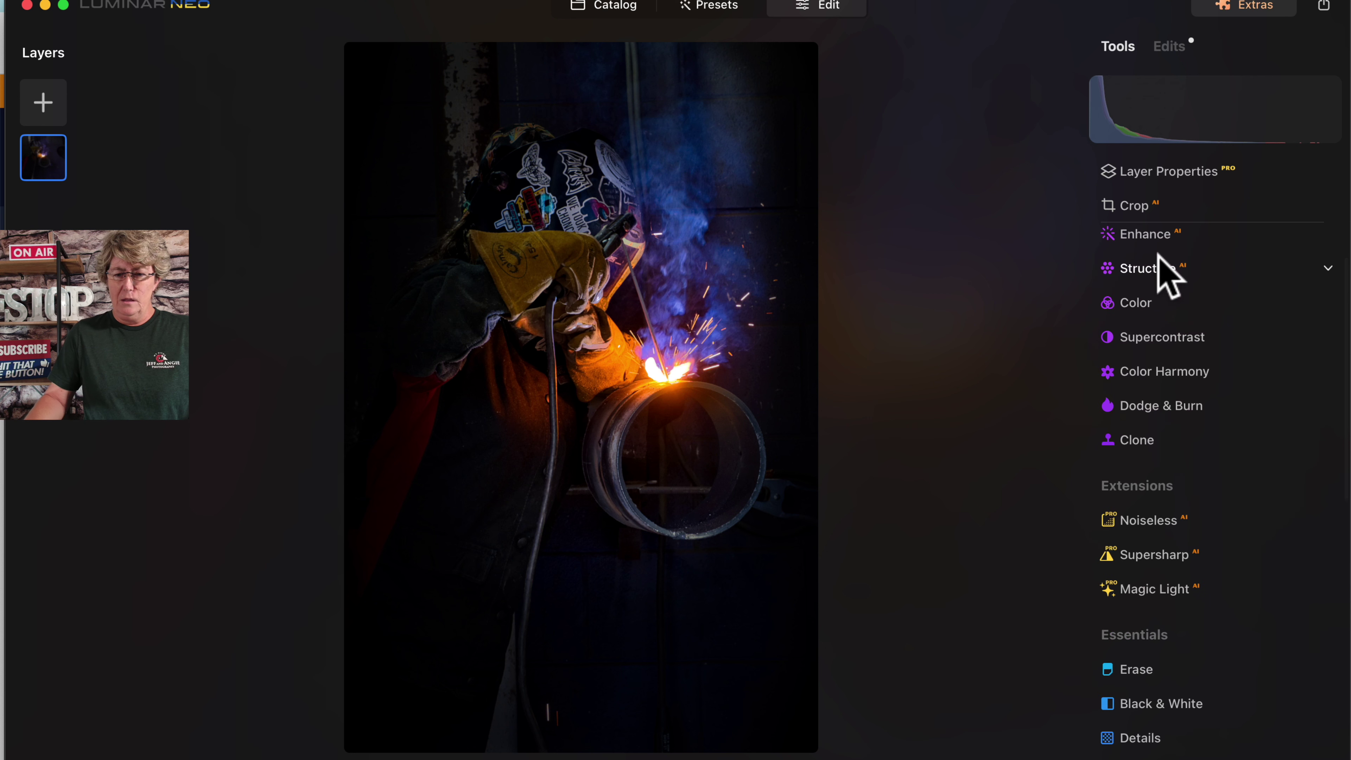